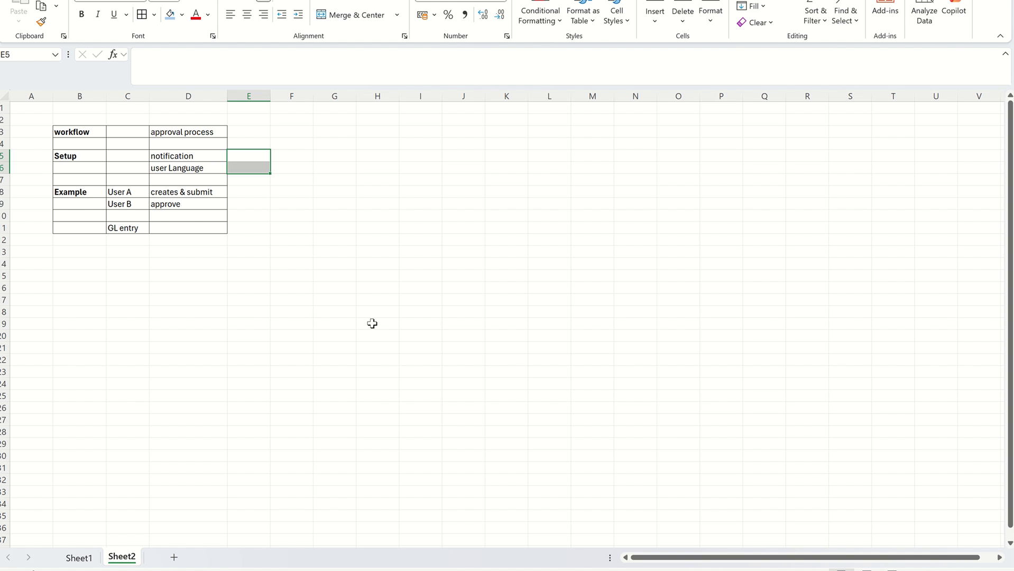
Review the notification and user Language items under Setup on Sheet2
left_click(182, 158)
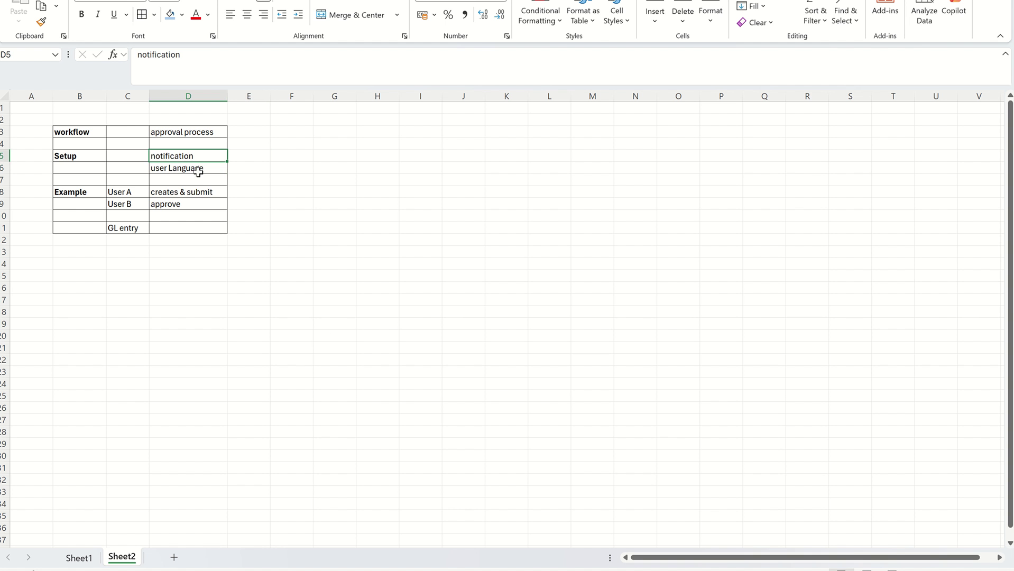
left_click(199, 171)
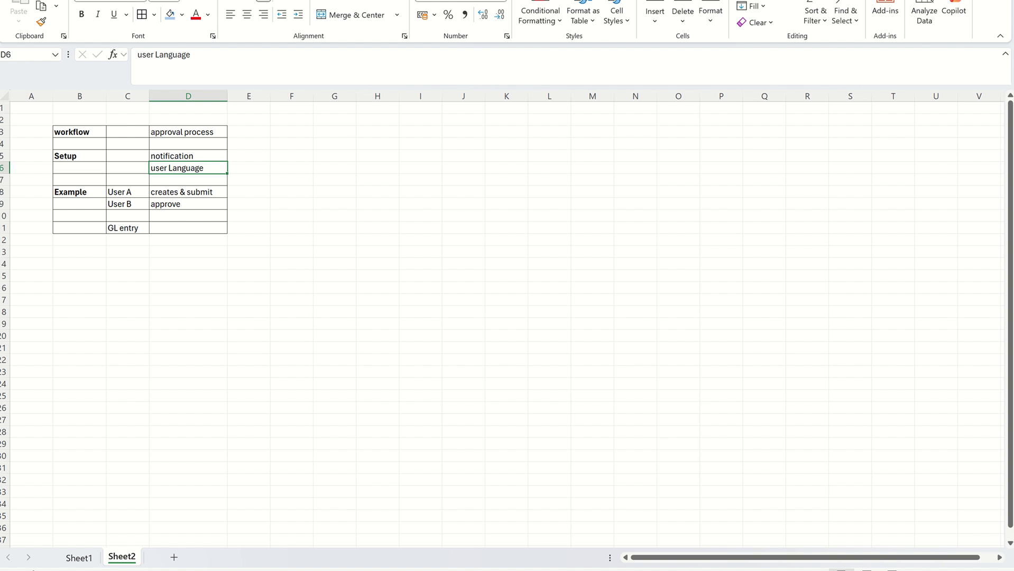
Switch to Finance and Operations and check the Action centre for notifications
left_click(516, 521)
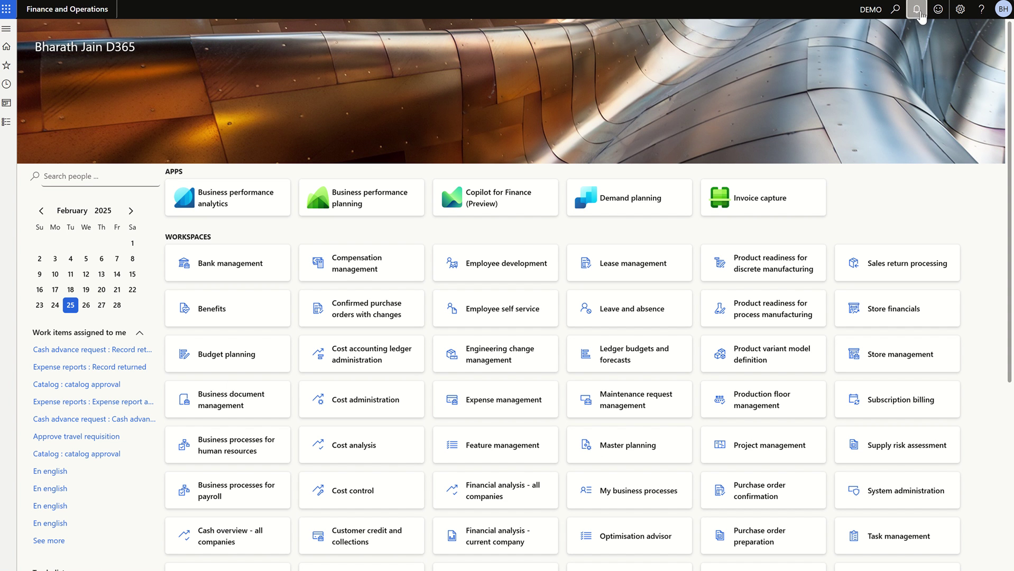
left_click(916, 9)
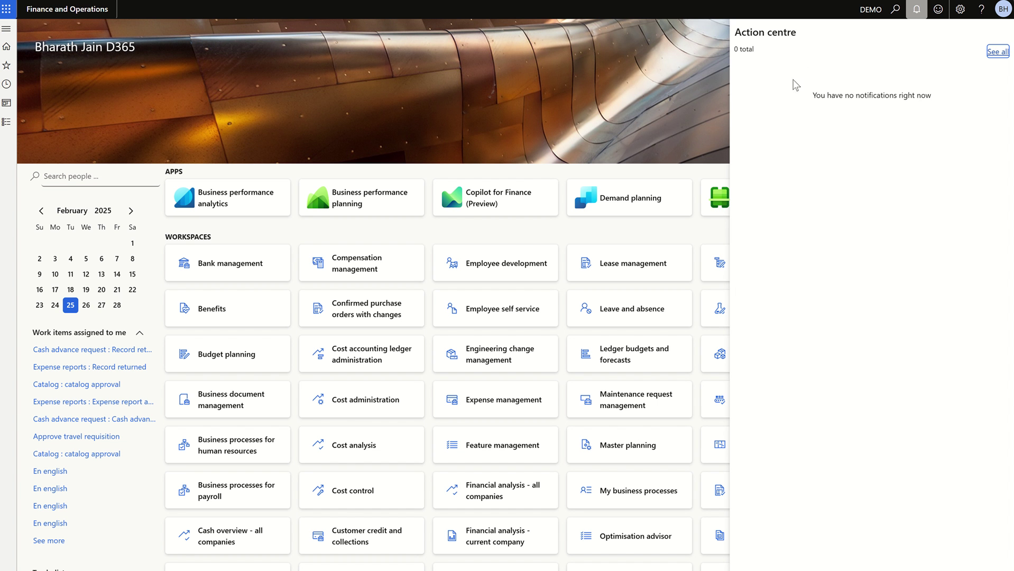
left_click(594, 127)
In the workflow user options, enable sending notifications in email and to the Action Centre
left_click(960, 11)
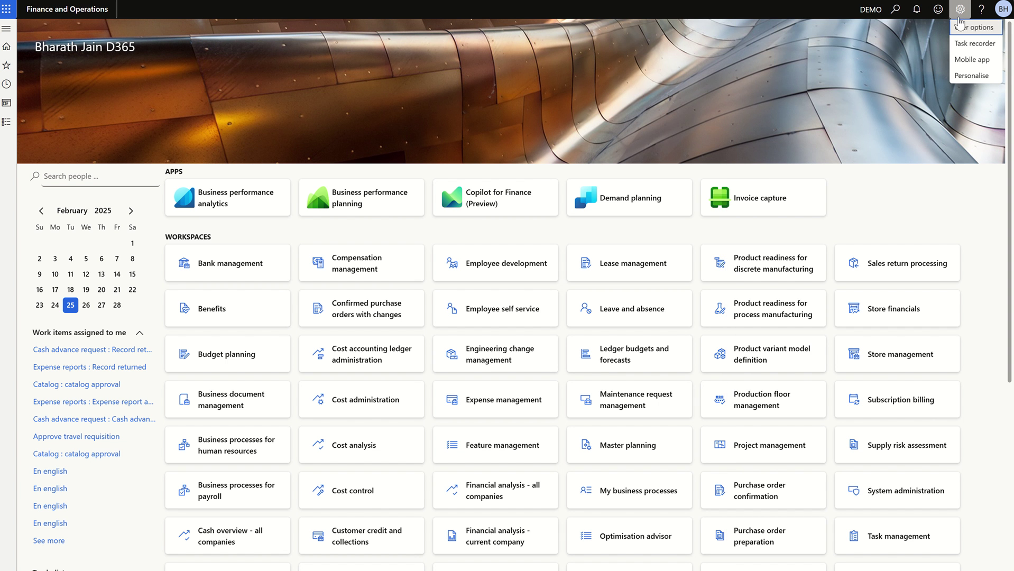
left_click(965, 32)
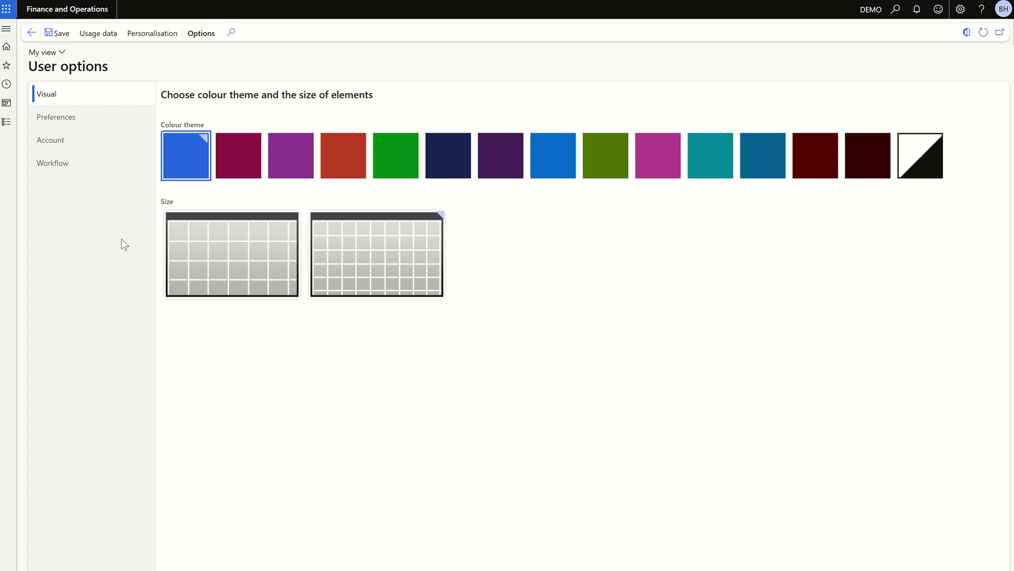
left_click(61, 170)
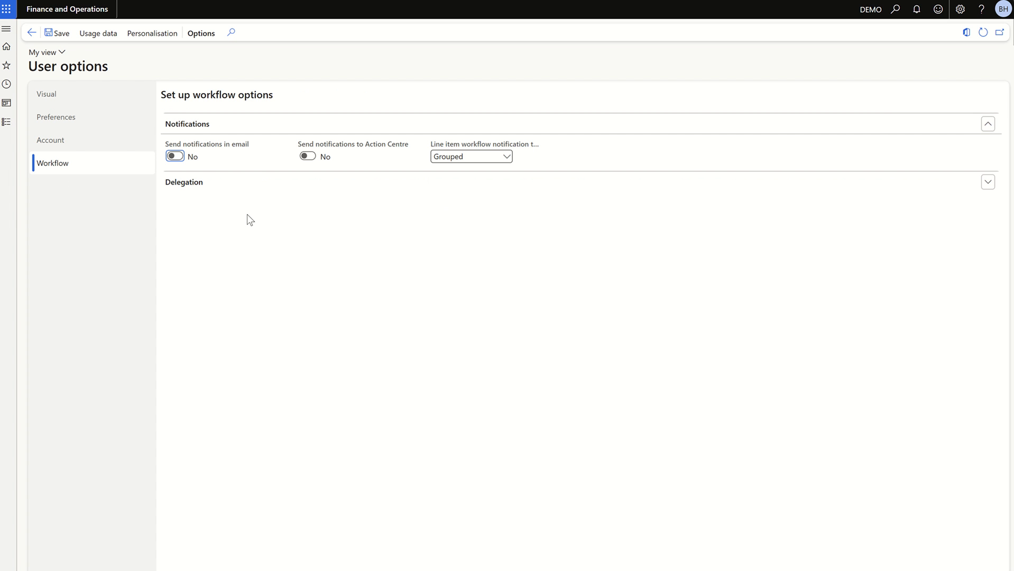
left_click(174, 156)
left_click(307, 159)
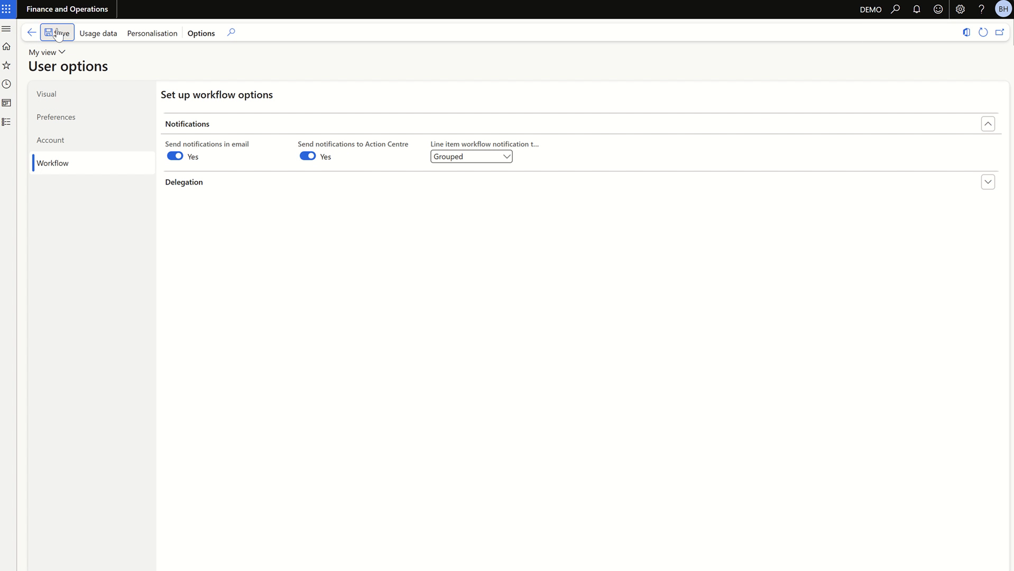
Switch to the Excel workbook to review the user Language setup item, and return to Finance and Operations
mouse_move(645, 570)
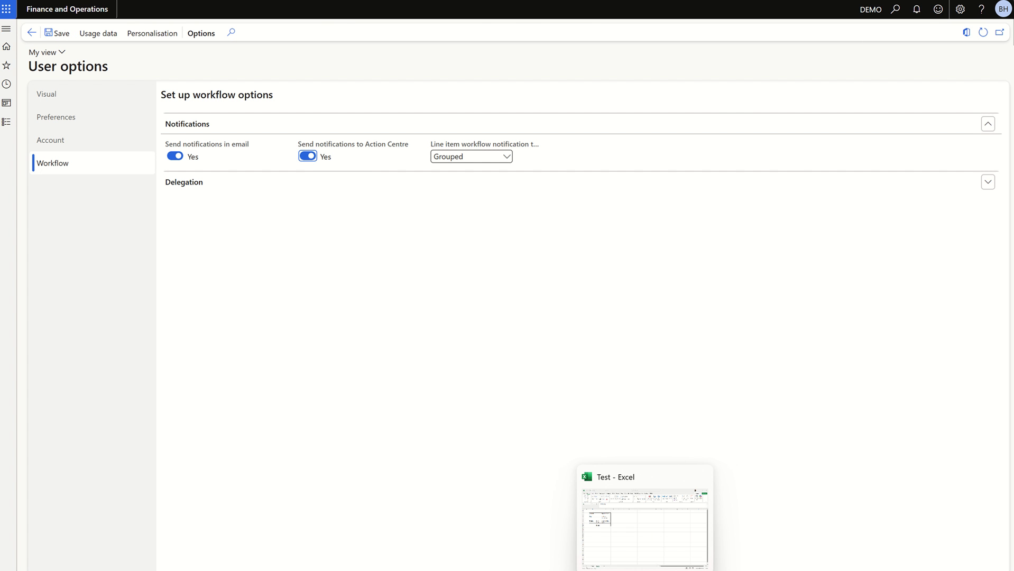
left_click(612, 526)
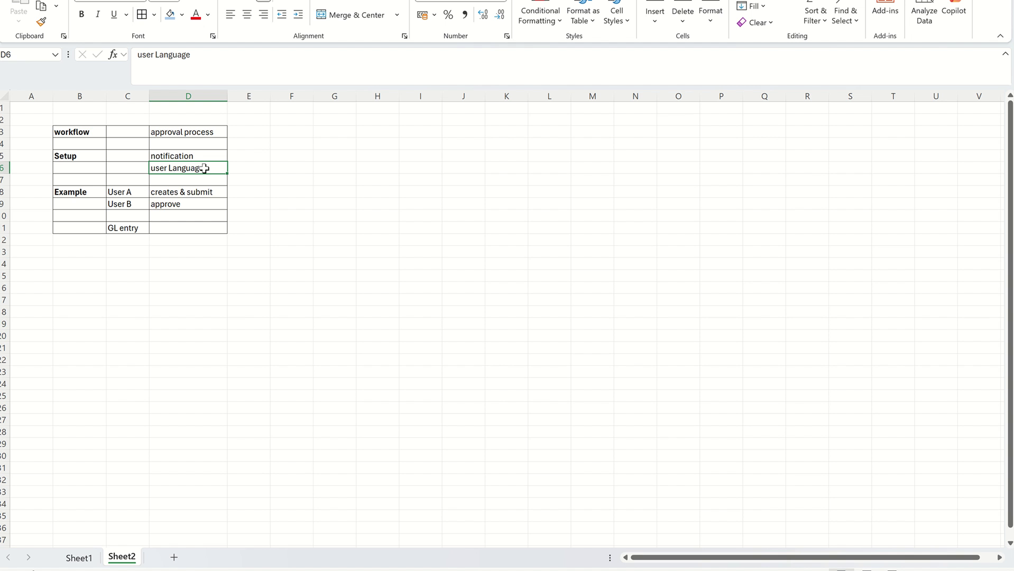
mouse_move(533, 570)
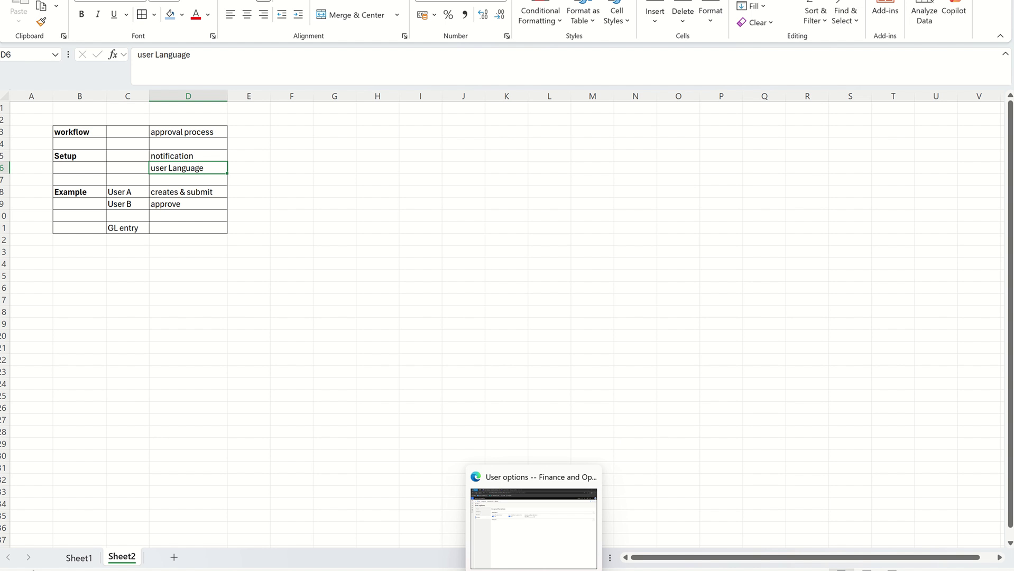
left_click(524, 544)
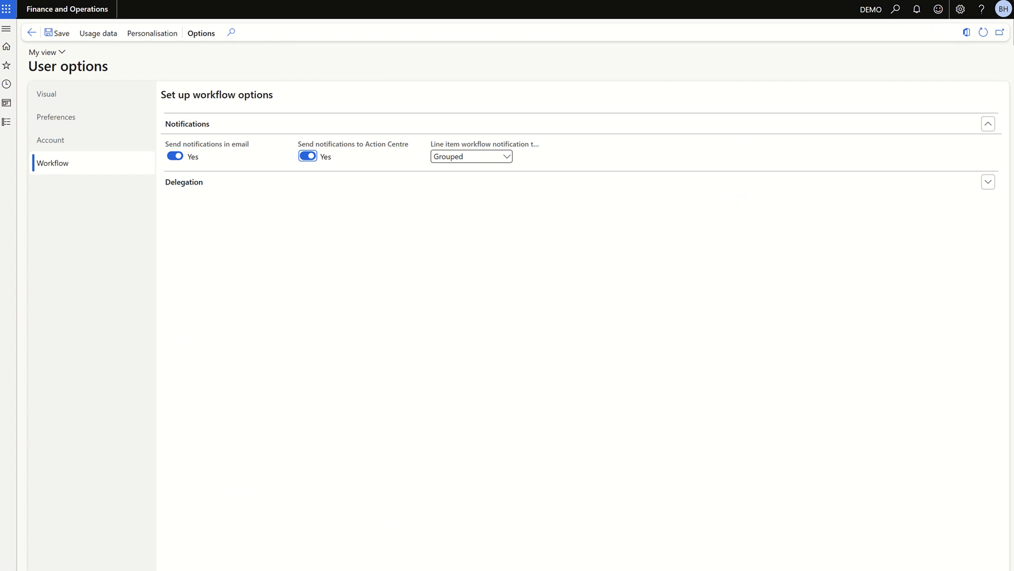
Examine the Language setting in the user options preferences
left_click(66, 119)
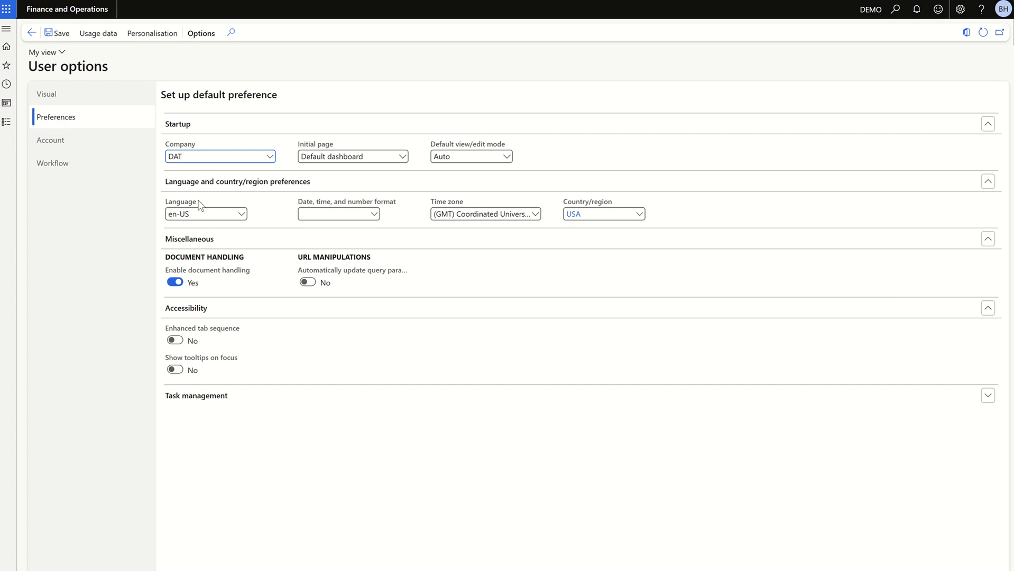
left_click_drag(200, 205, 164, 204)
left_click(167, 214)
Switch to the Excel workbook and review the Example rows for User A, User B and GL entry
left_click(642, 529)
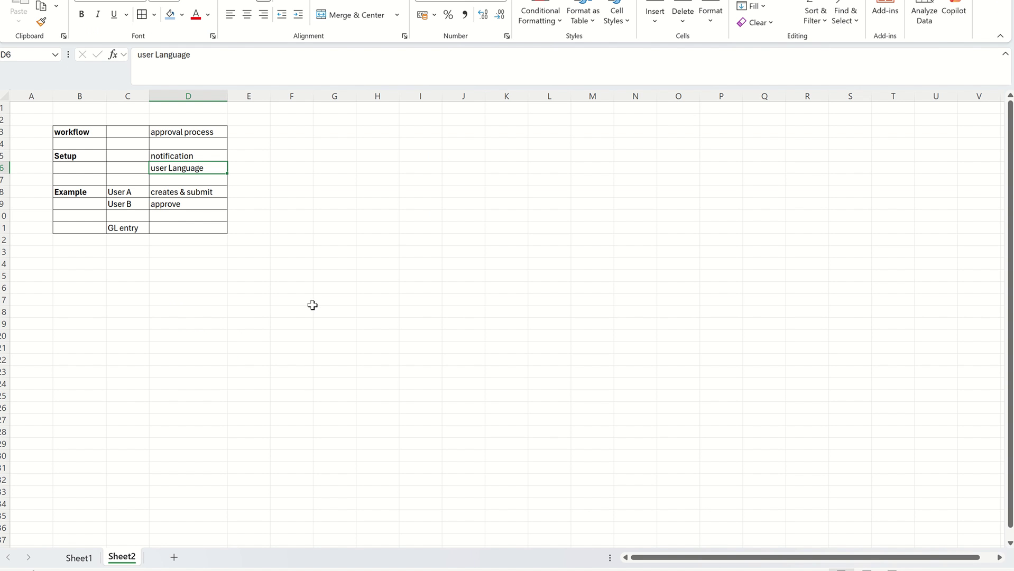
left_click(314, 305)
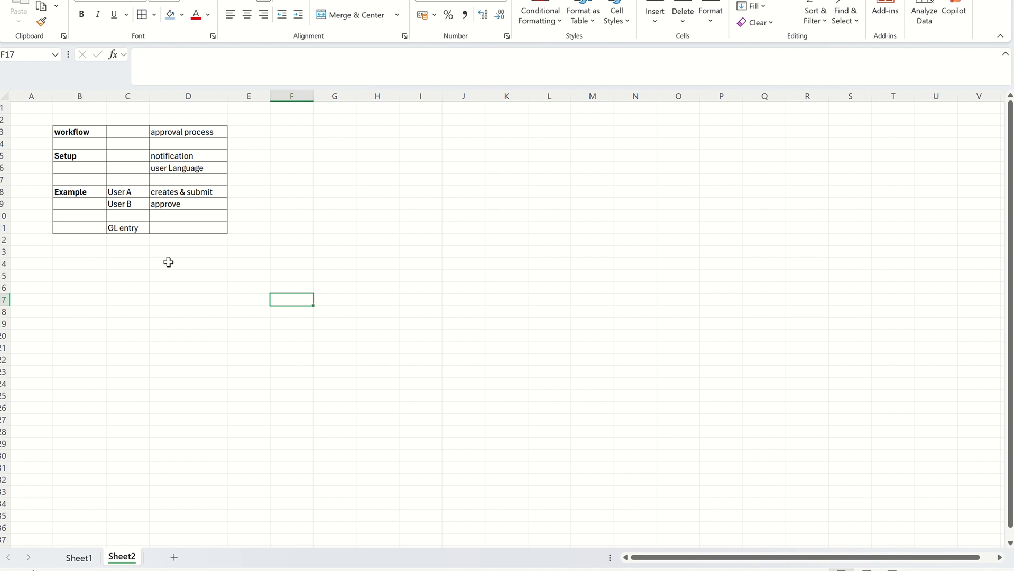
left_click(125, 193)
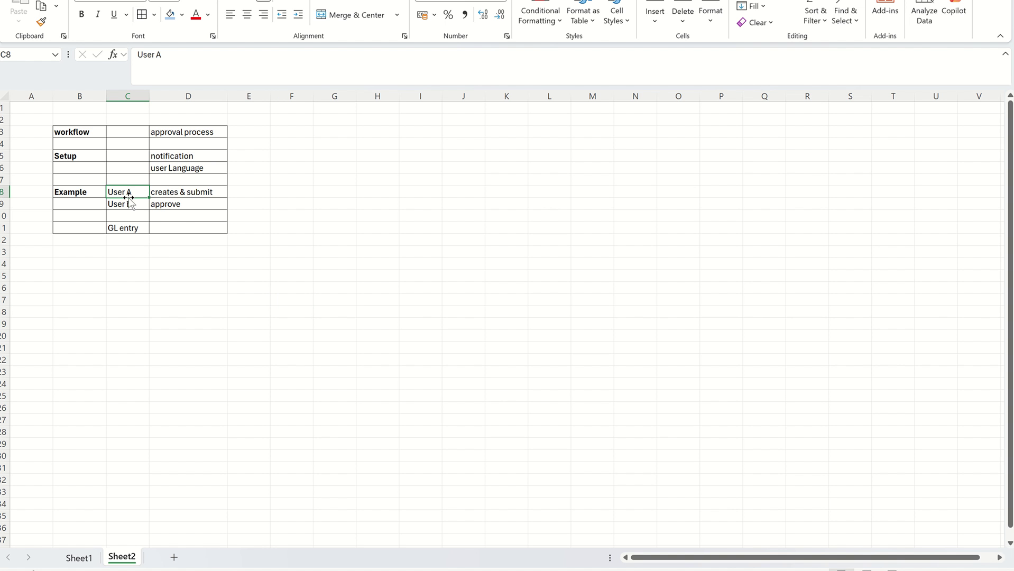
left_click(165, 191)
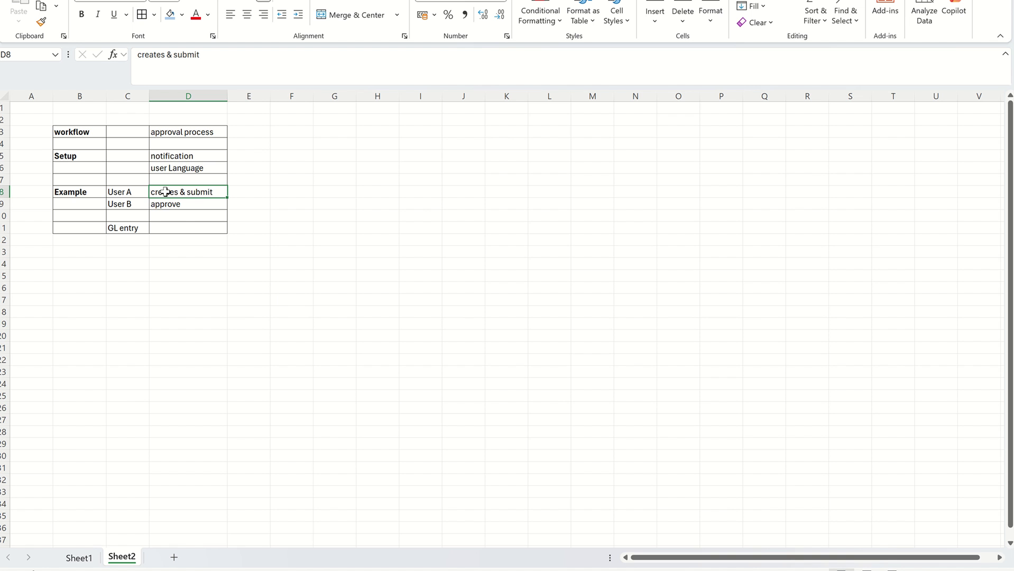
left_click(137, 207)
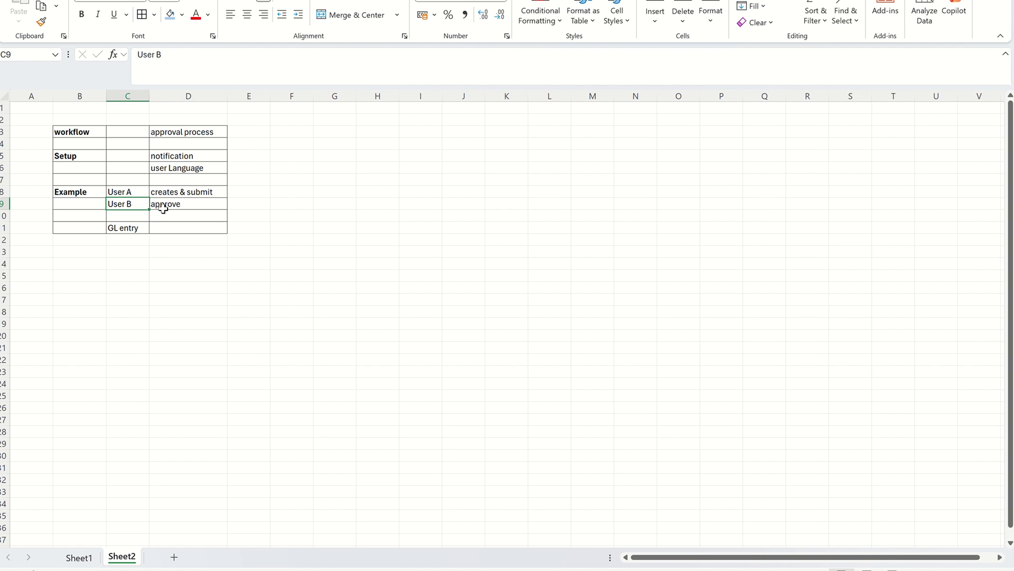
left_click(163, 207)
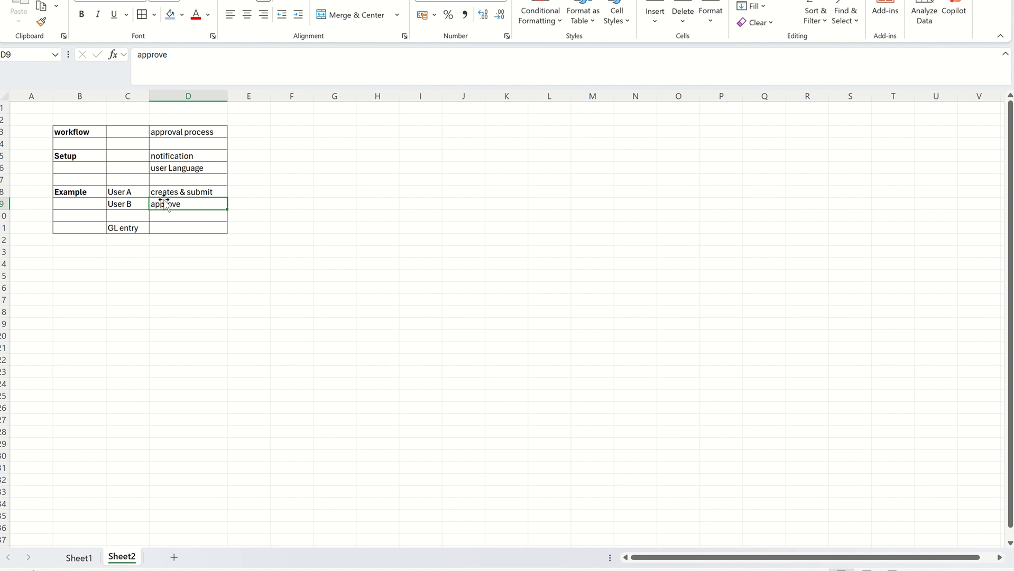
left_click(132, 227)
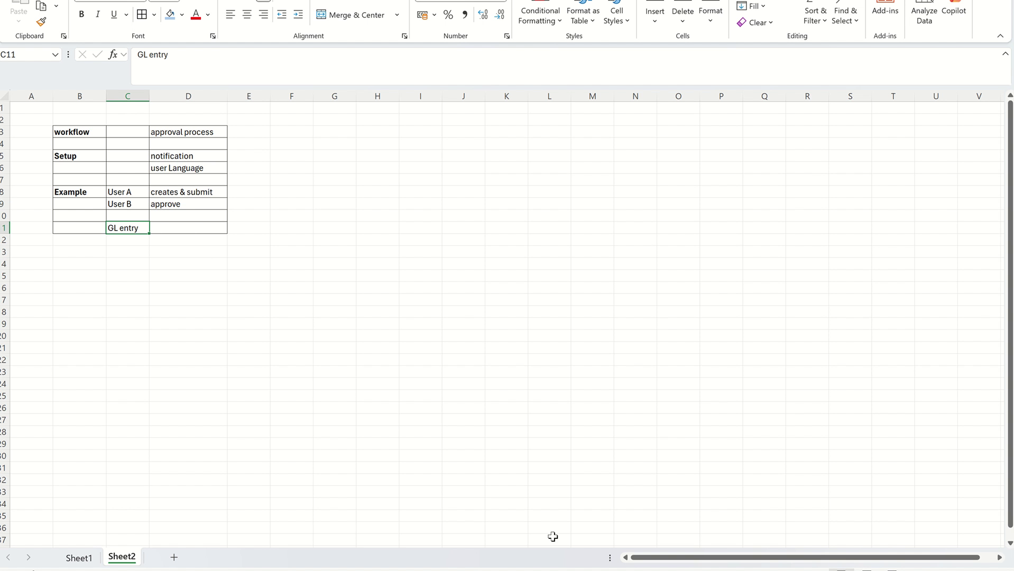
Switch to Finance and Operations and open the General ledger workflows page from the General ledger journal setup
left_click(500, 520)
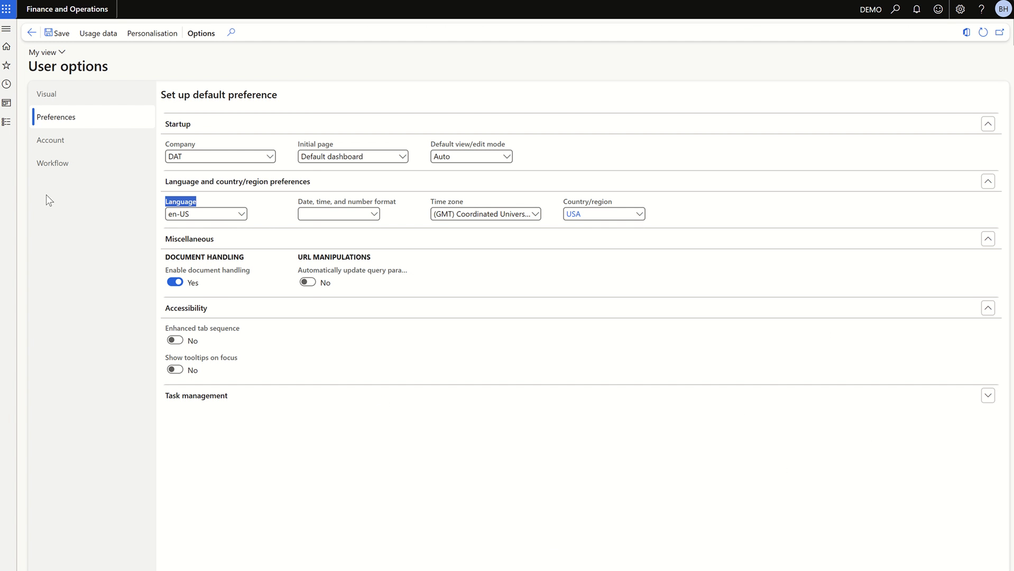
left_click(6, 122)
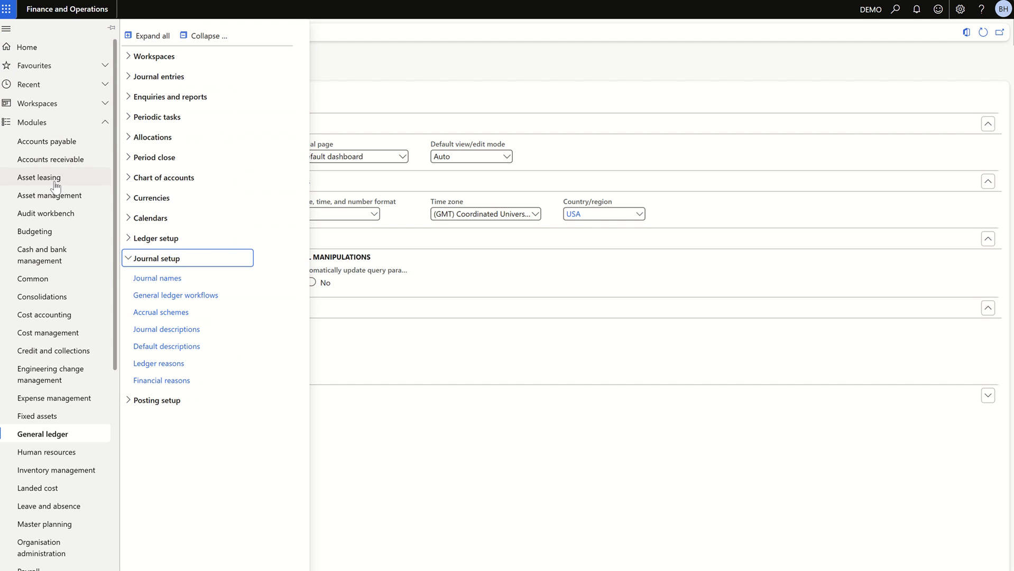
scroll(58, 196, "down", 6)
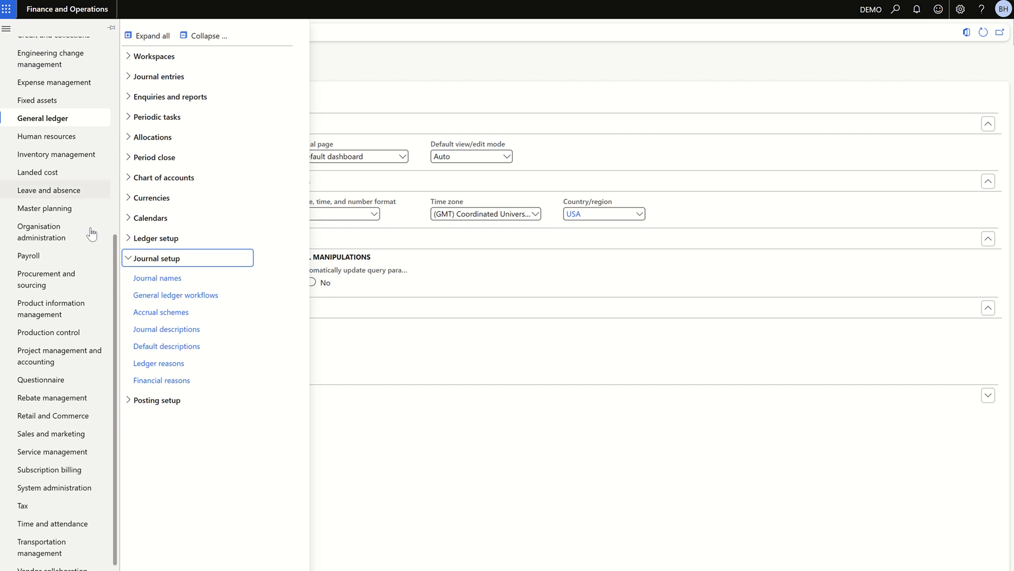
left_click(155, 263)
scroll(58, 255, "down", 1)
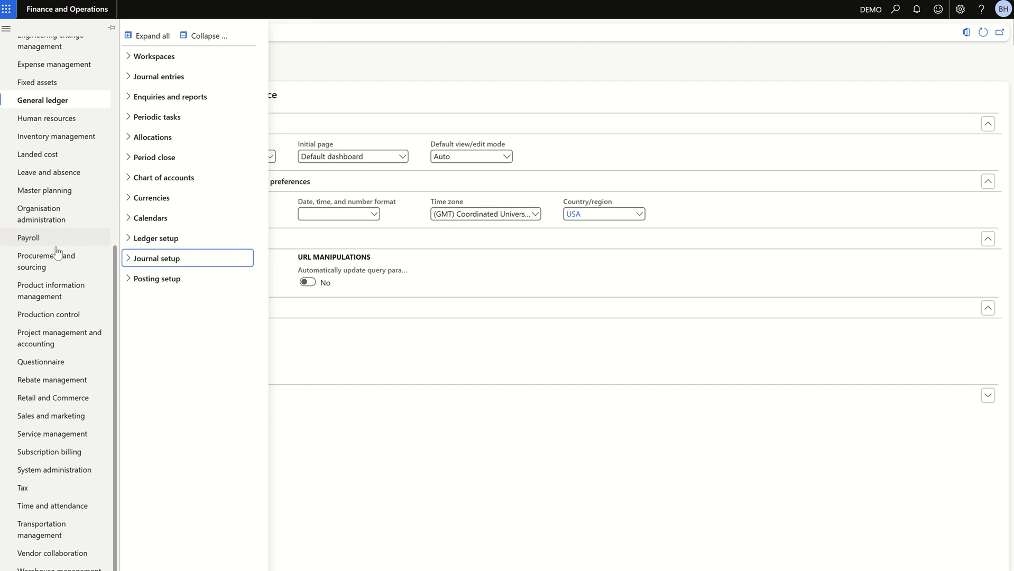
scroll(32, 211, "up", 2)
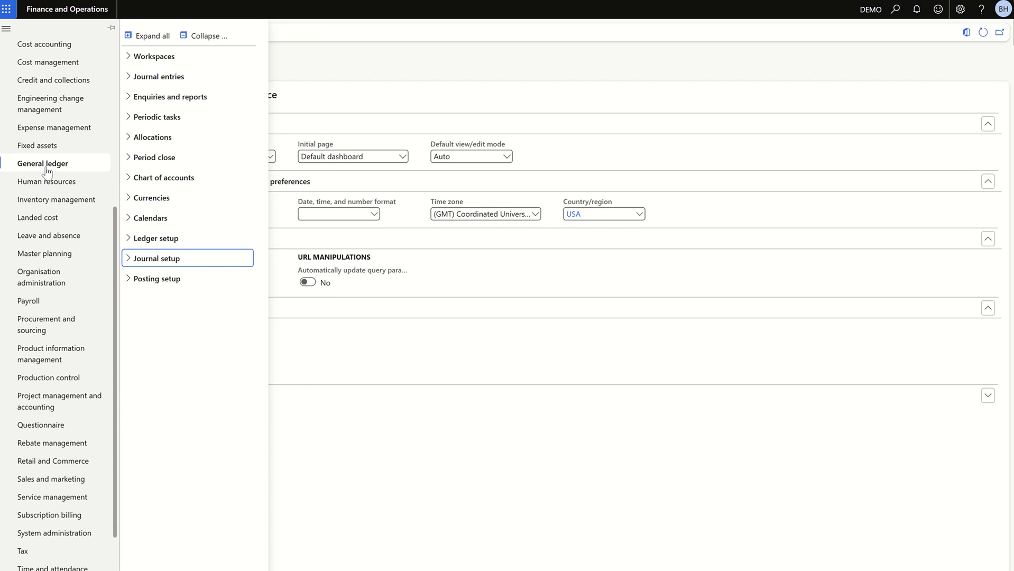
left_click(159, 262)
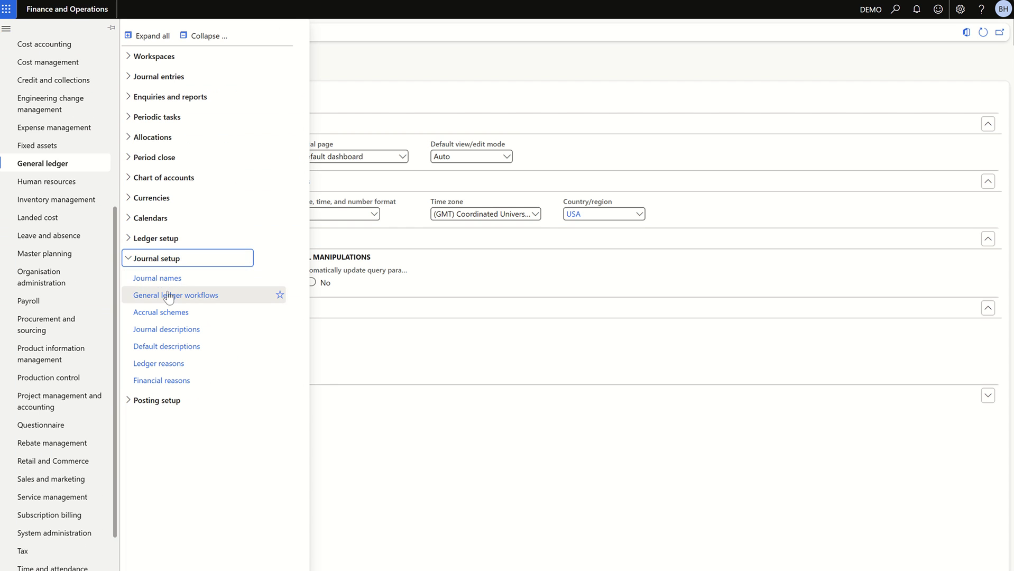
left_click(168, 296)
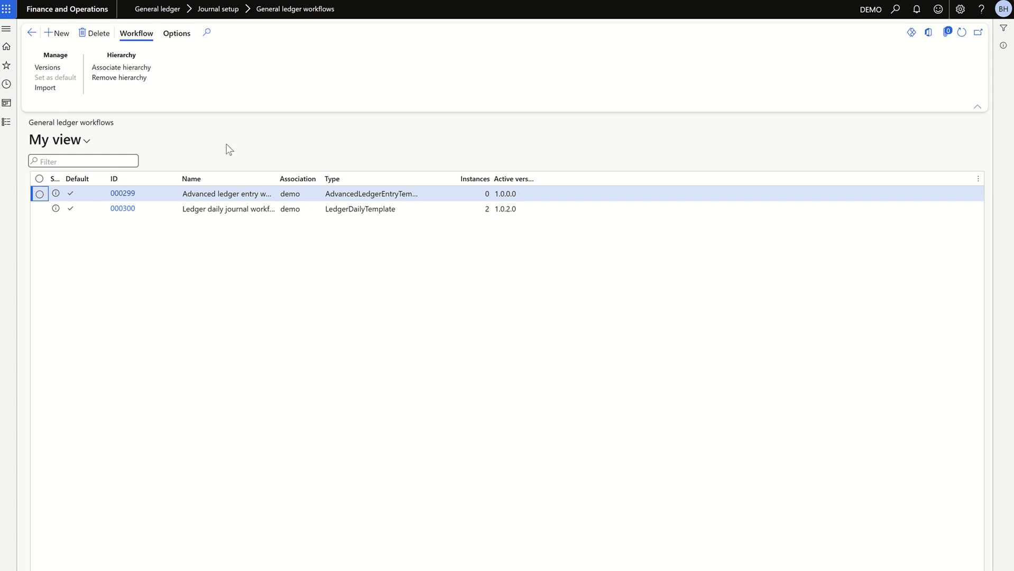
Create a new workflow of type Ledger daily journal workflow and bring up its workflow editor
left_click(62, 34)
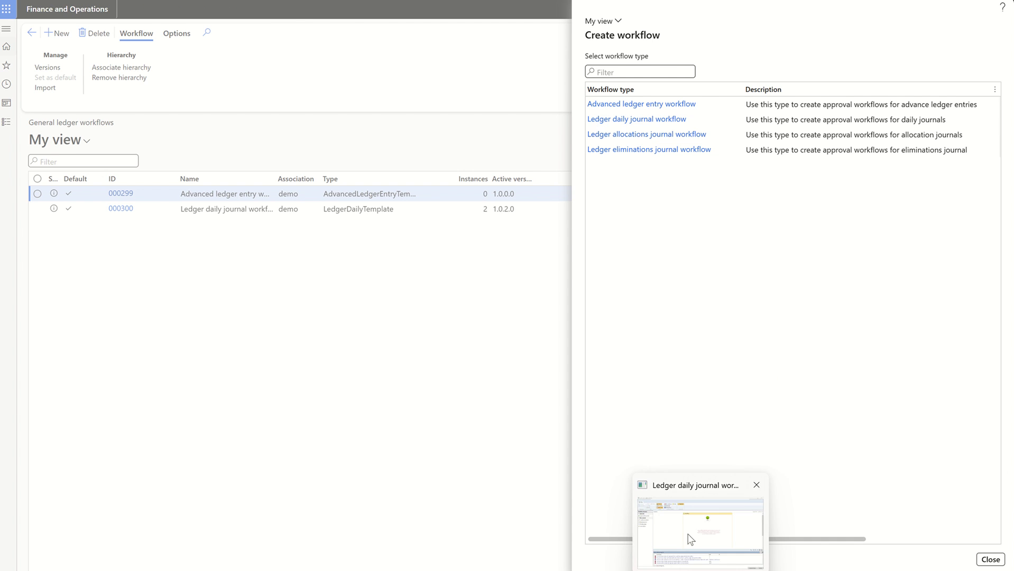
left_click(685, 526)
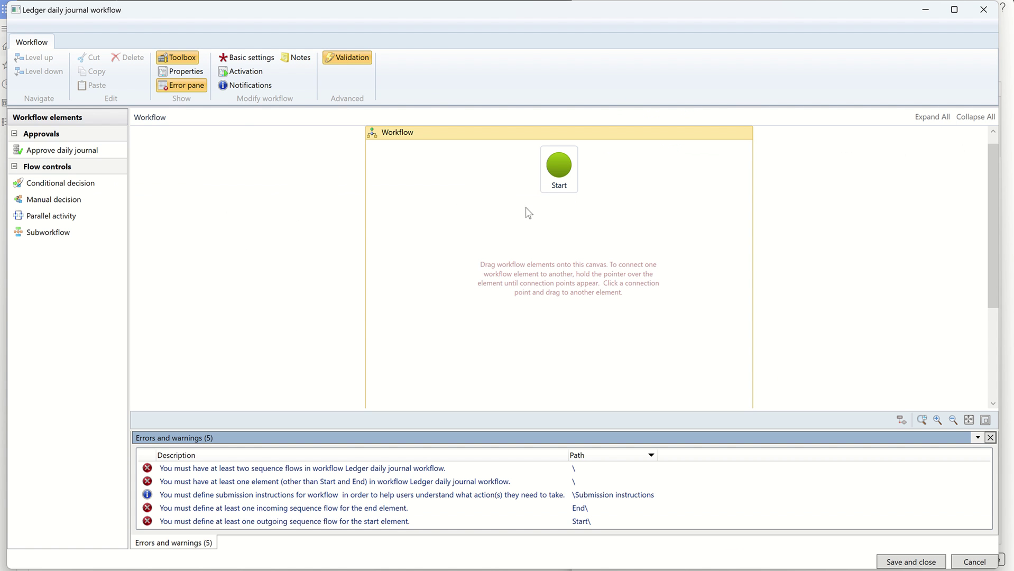
Move the End element up the workflow canvas, aligned directly beneath the Start element with space between them
scroll(530, 265, "down", 5)
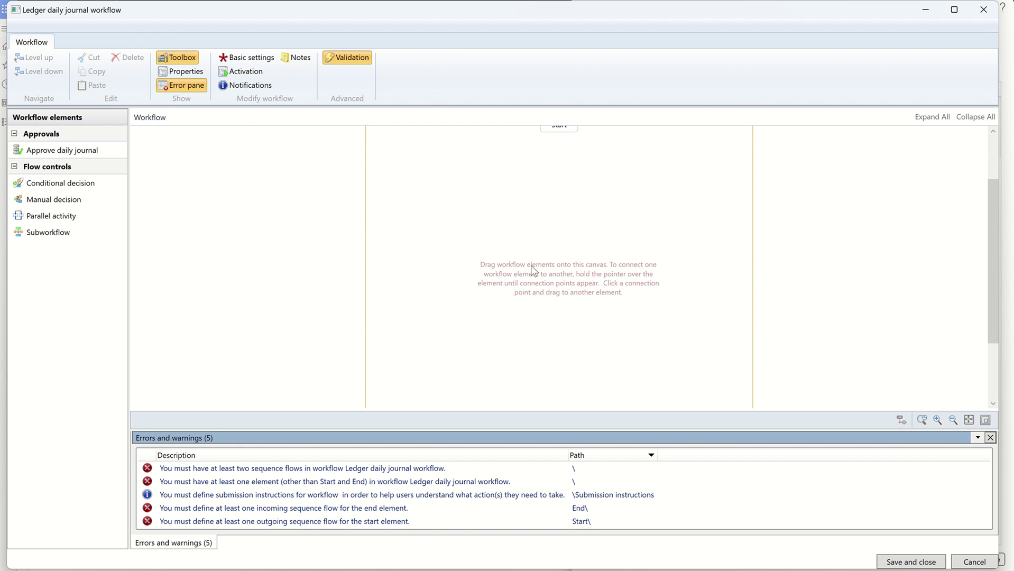
left_click_drag(561, 352, 584, 282)
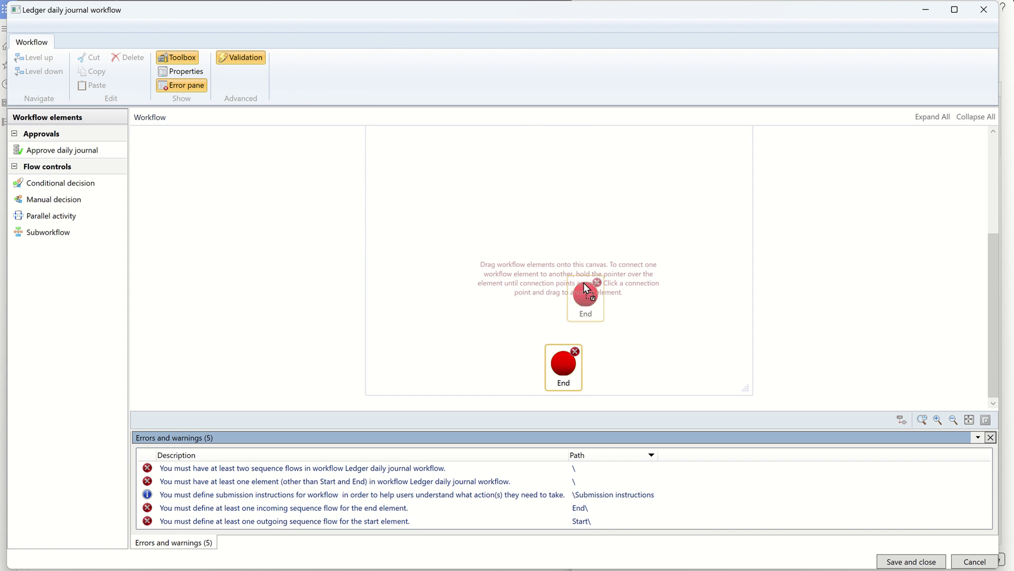
left_click_drag(554, 209, 550, 207)
scroll(478, 261, "up", 2)
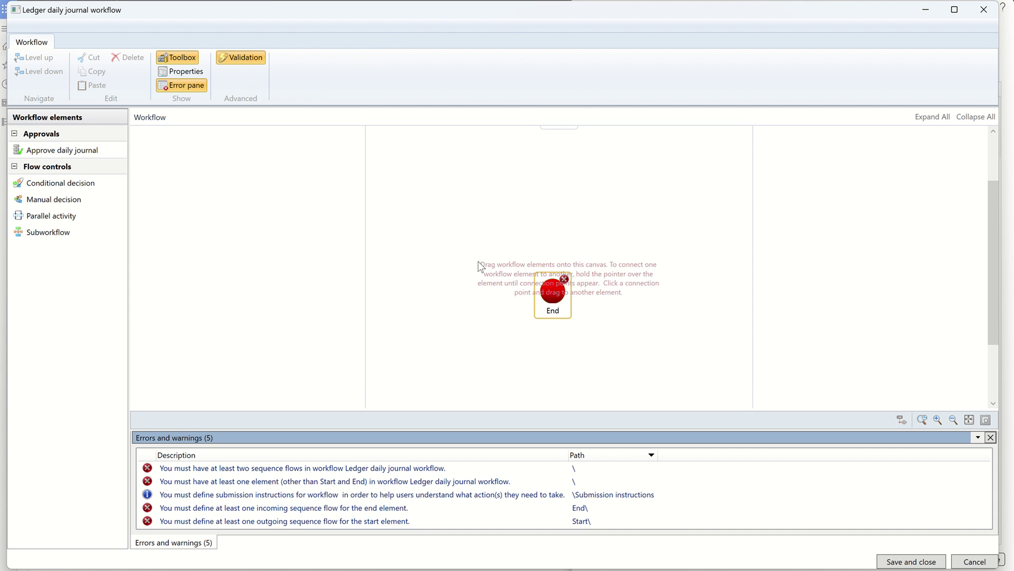
scroll(477, 290, "up", 2)
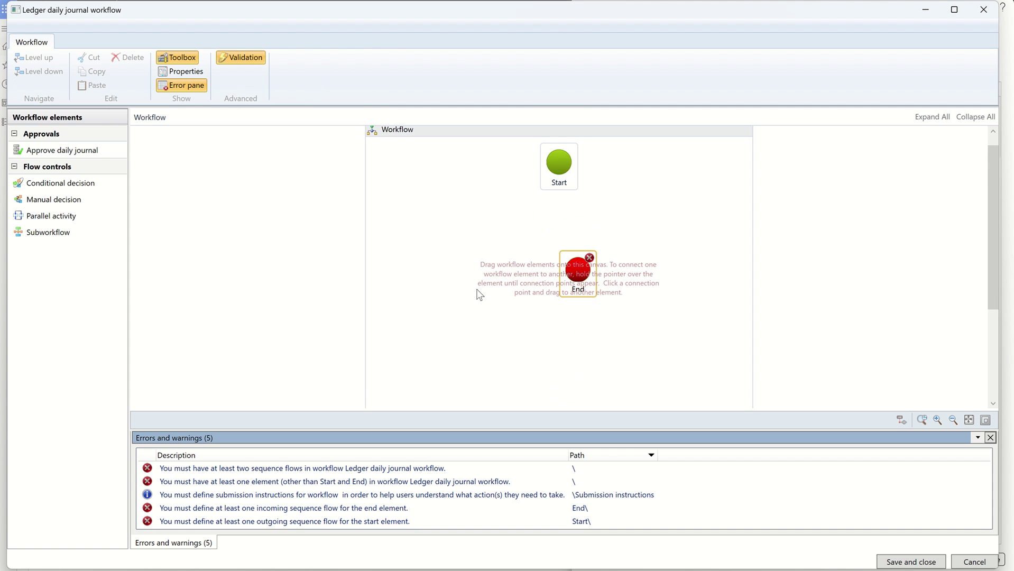
left_click_drag(575, 286, 561, 342)
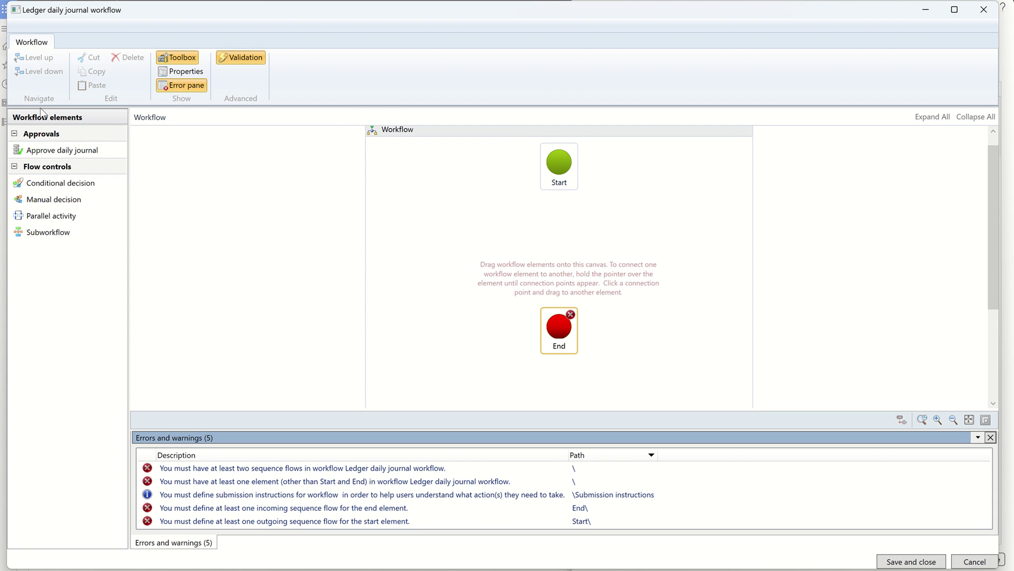
Hide and restore the workflow elements toolbox and the error pane in the workflow editor
left_click(179, 58)
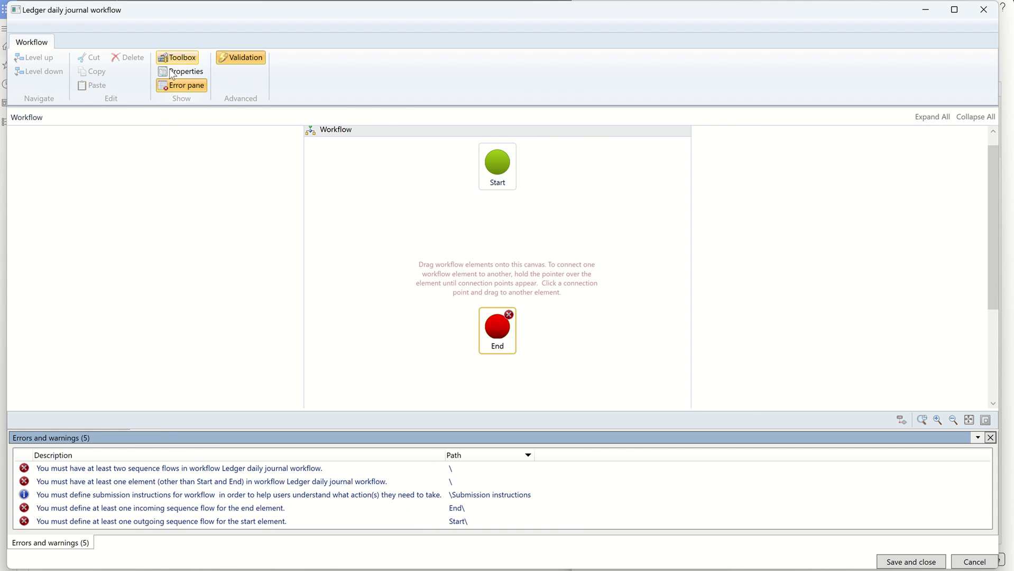
left_click(177, 58)
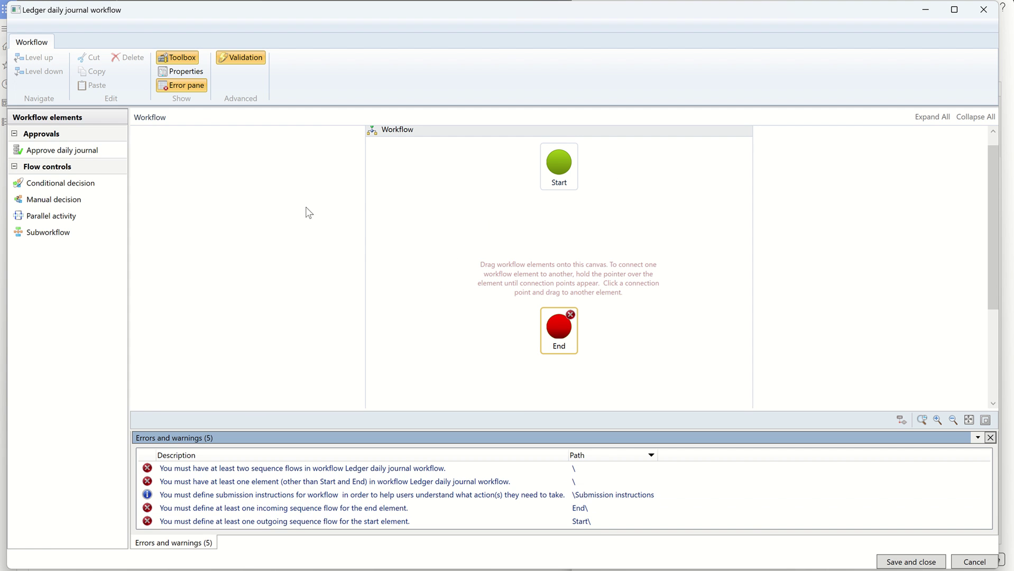
left_click(186, 85)
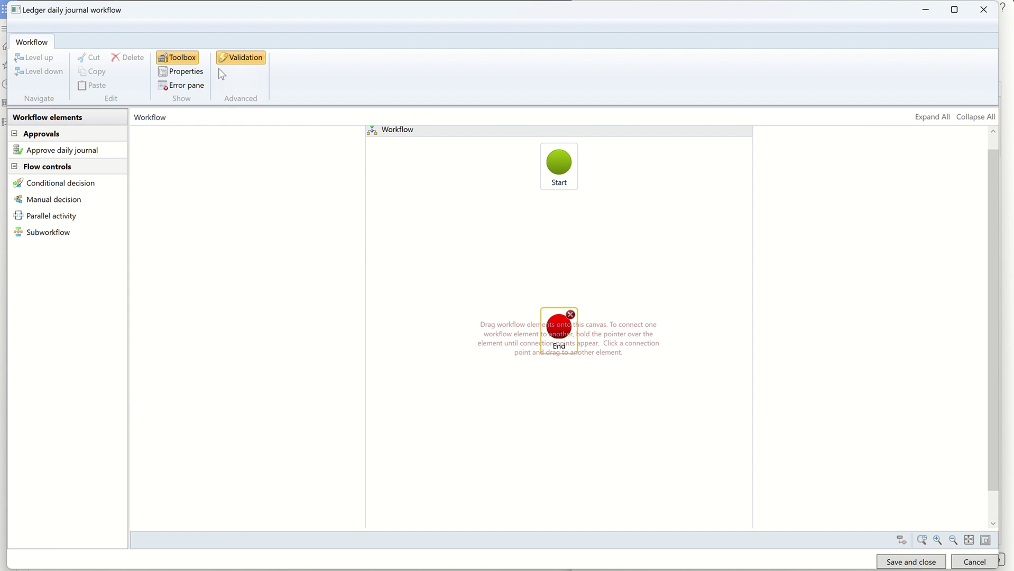
left_click(197, 85)
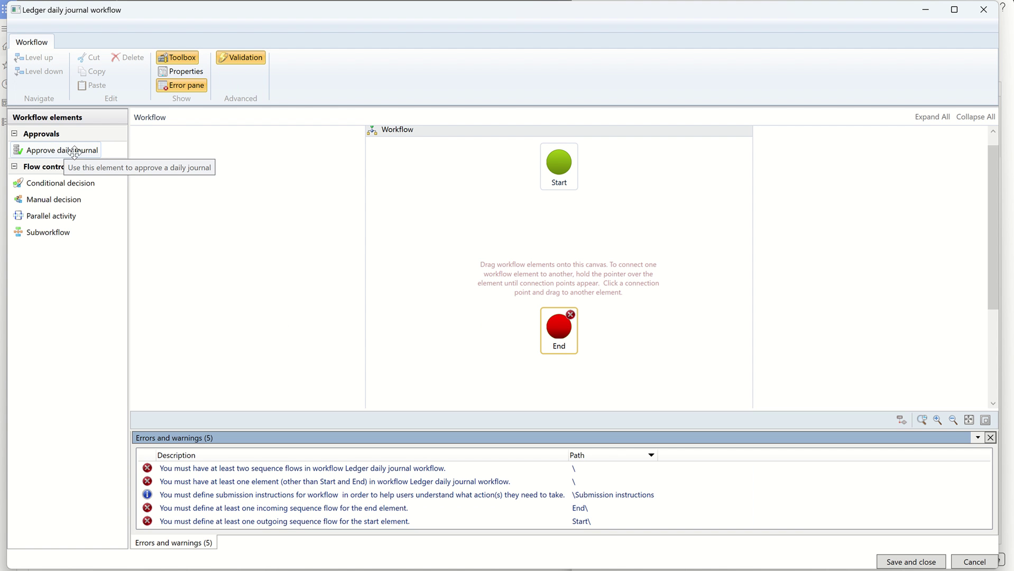
left_click_drag(75, 152, 160, 246)
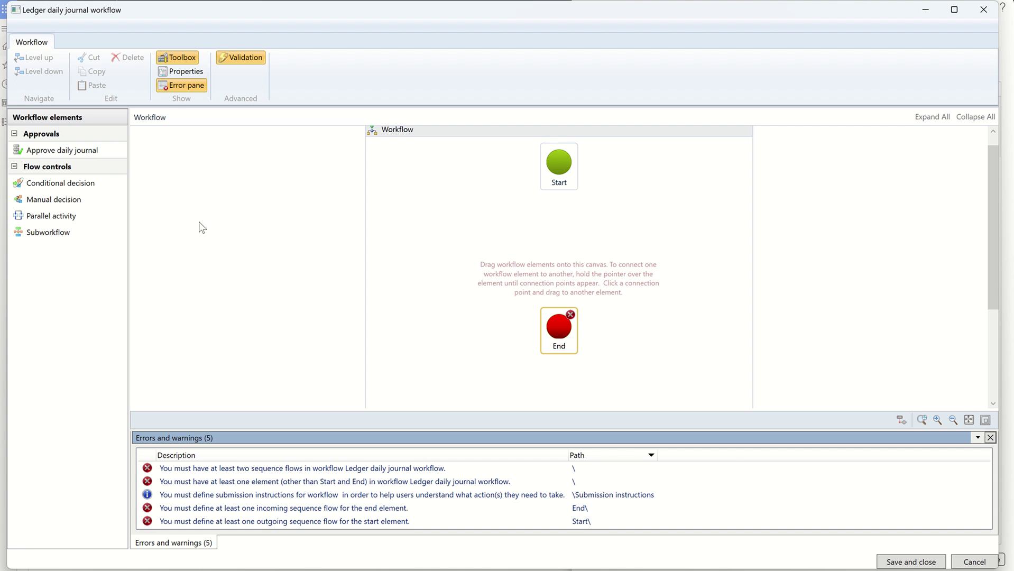
Switch to the Excel workbook and review the User B approve row in the Example section
mouse_move(646, 570)
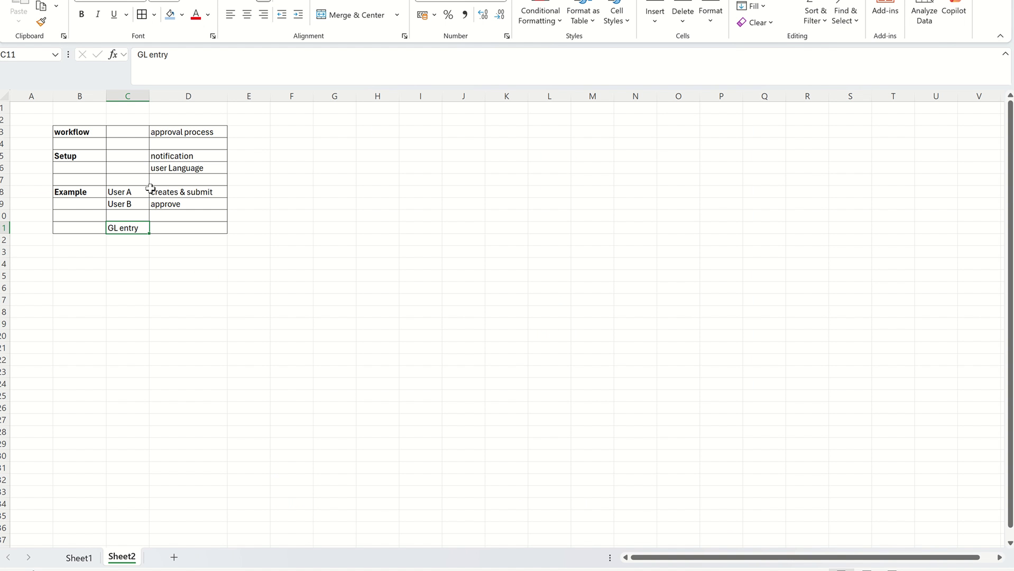
left_click(168, 204)
left_click(360, 325)
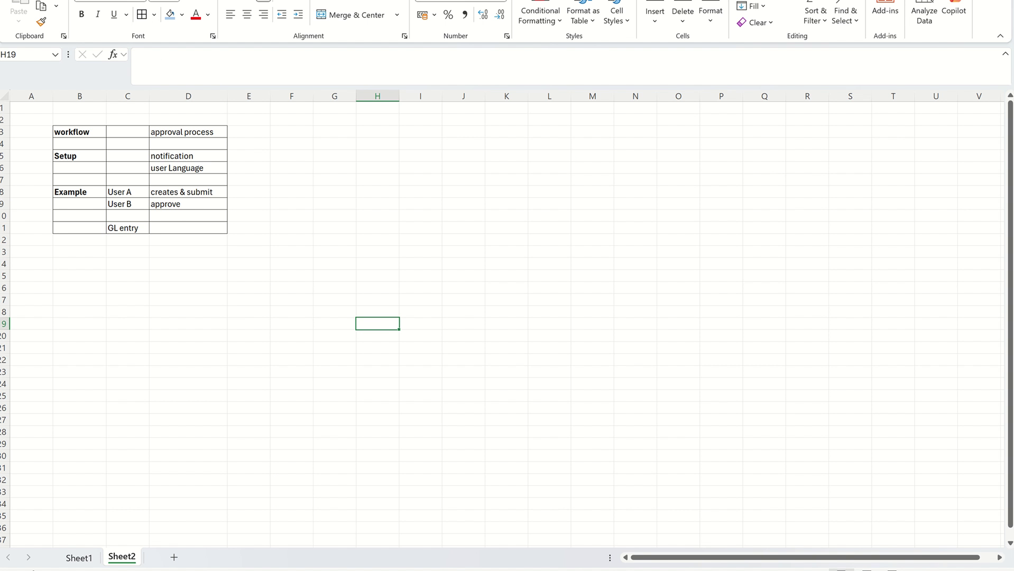
Return to the workflow editor, place an Approve daily journal element between Start and End, and connect Start to it and it to End
key("alt+Tab")
left_click_drag(61, 149, 485, 262)
mouse_move(544, 175)
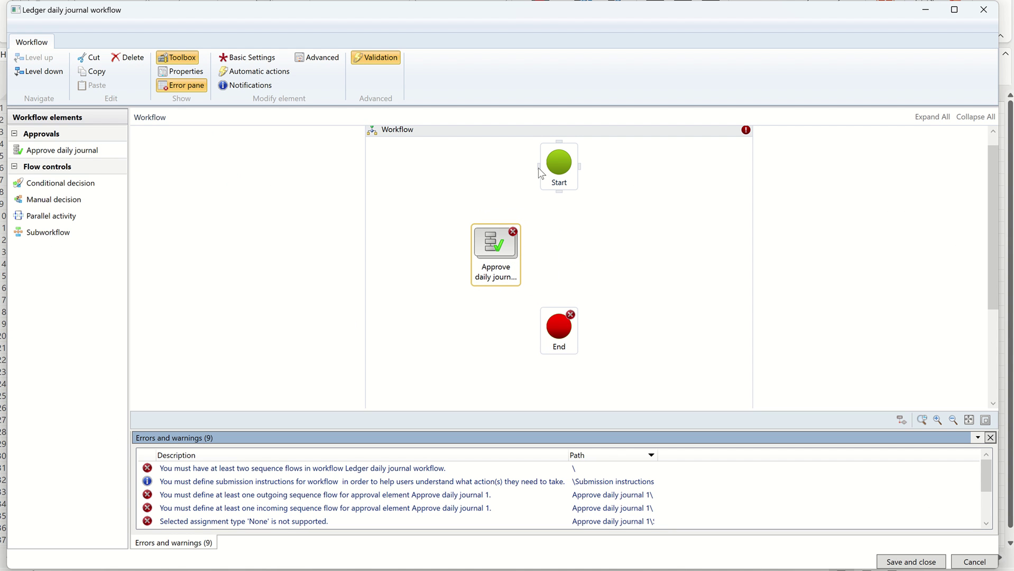
left_click_drag(539, 168, 497, 235)
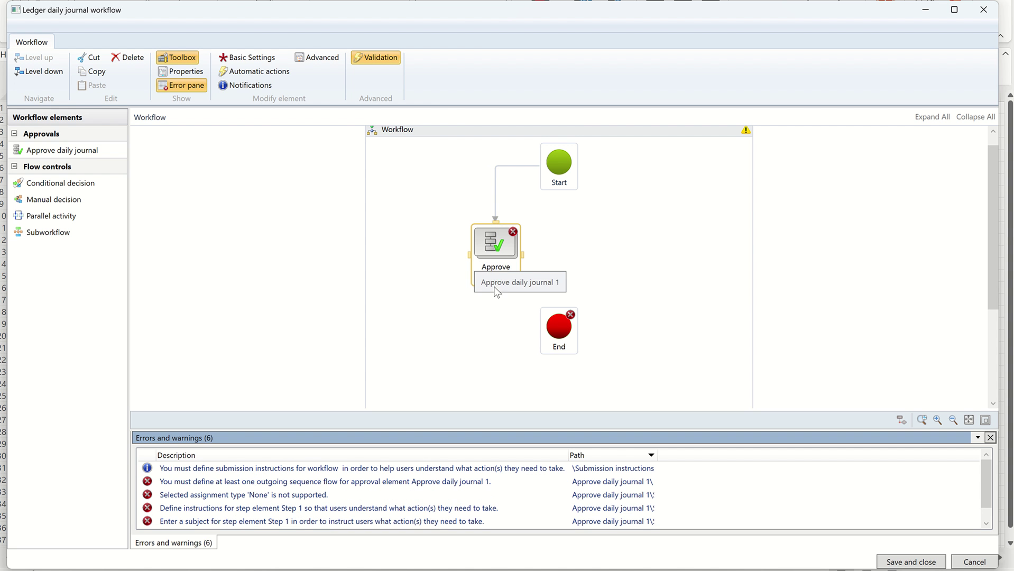
left_click_drag(498, 288, 545, 336)
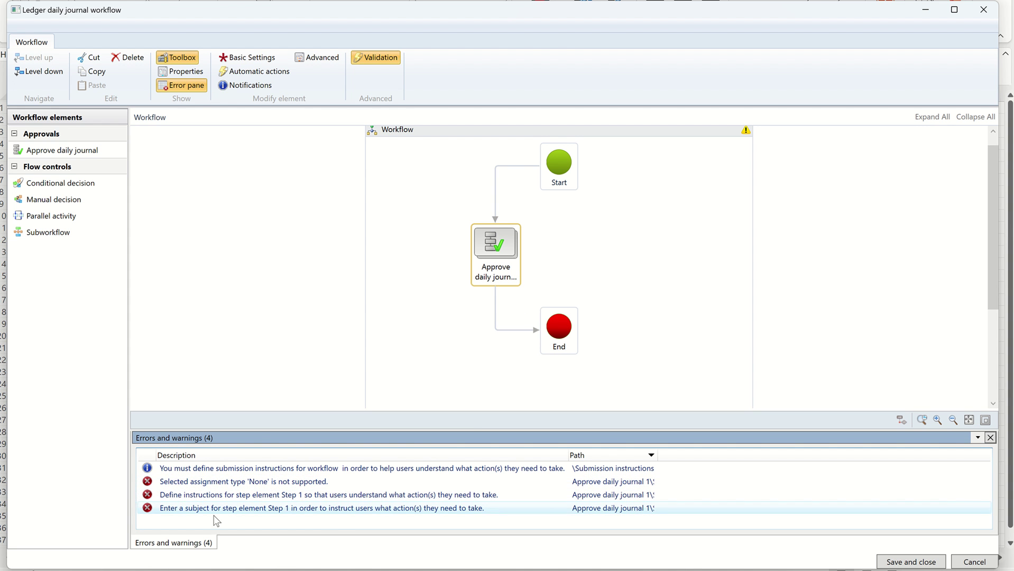
left_click(338, 495)
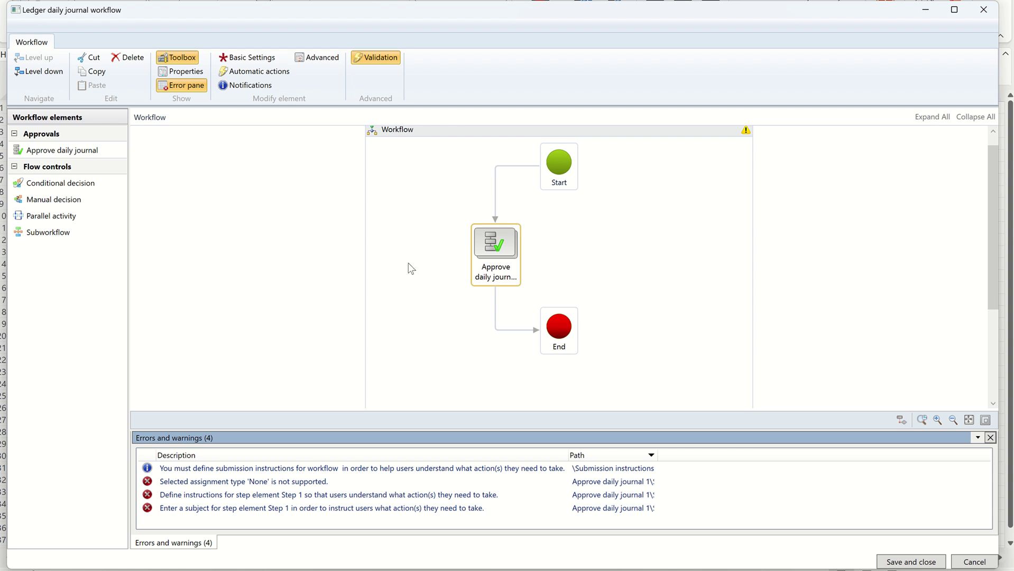
Open the Approve daily journal element and review its basic settings, automatic actions and notifications
double_click(484, 255)
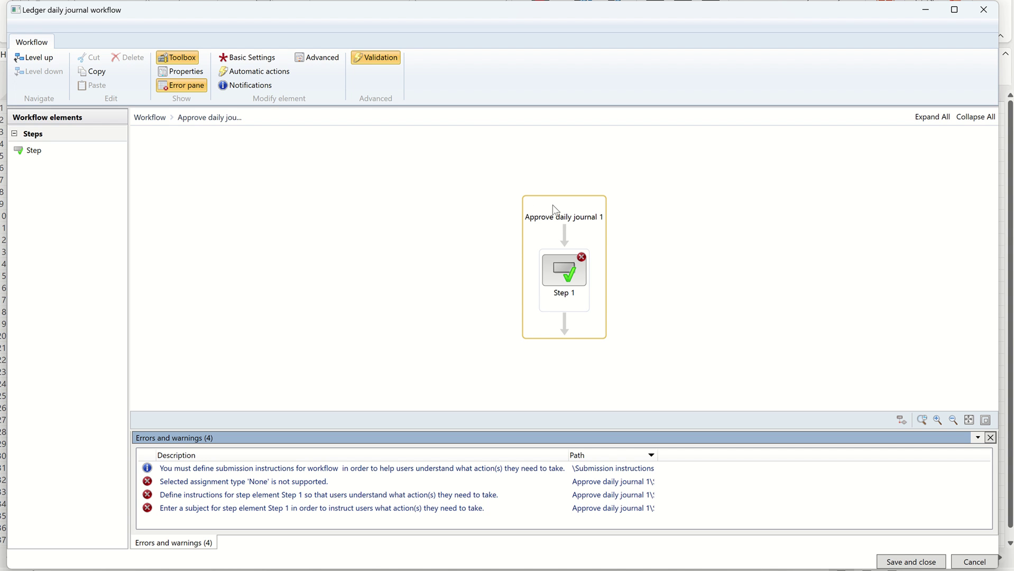
left_click(250, 59)
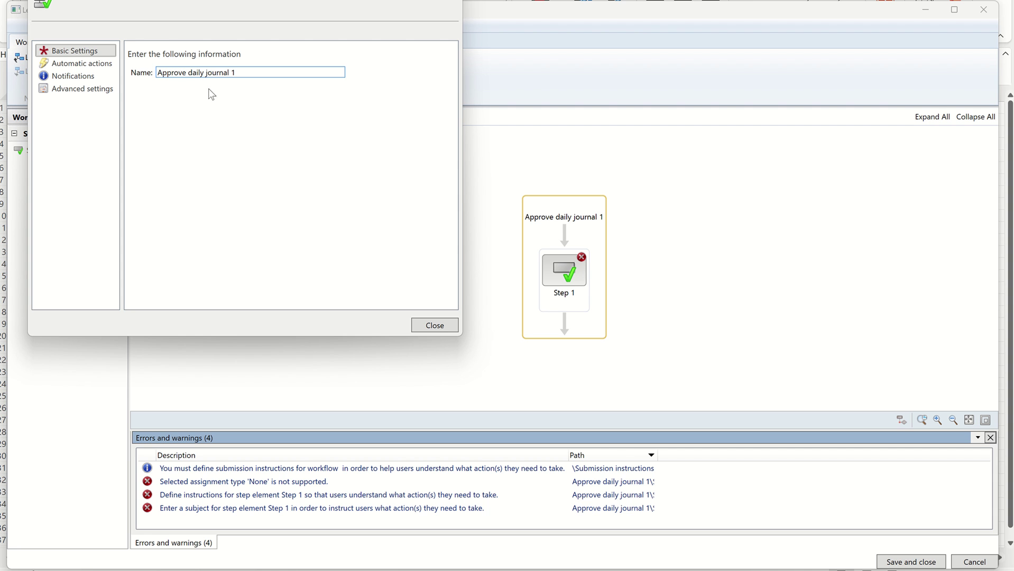
left_click(96, 65)
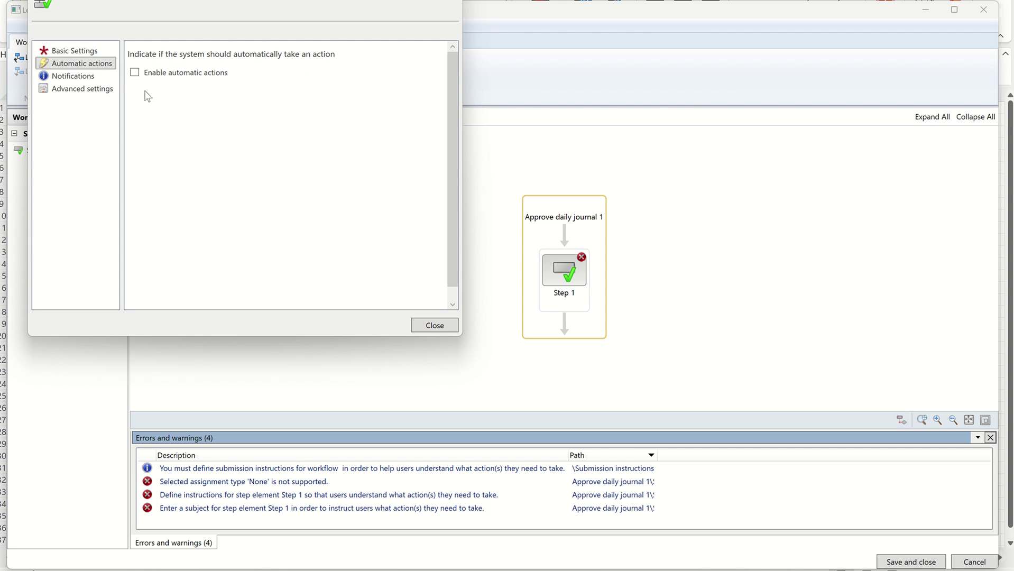
left_click(90, 78)
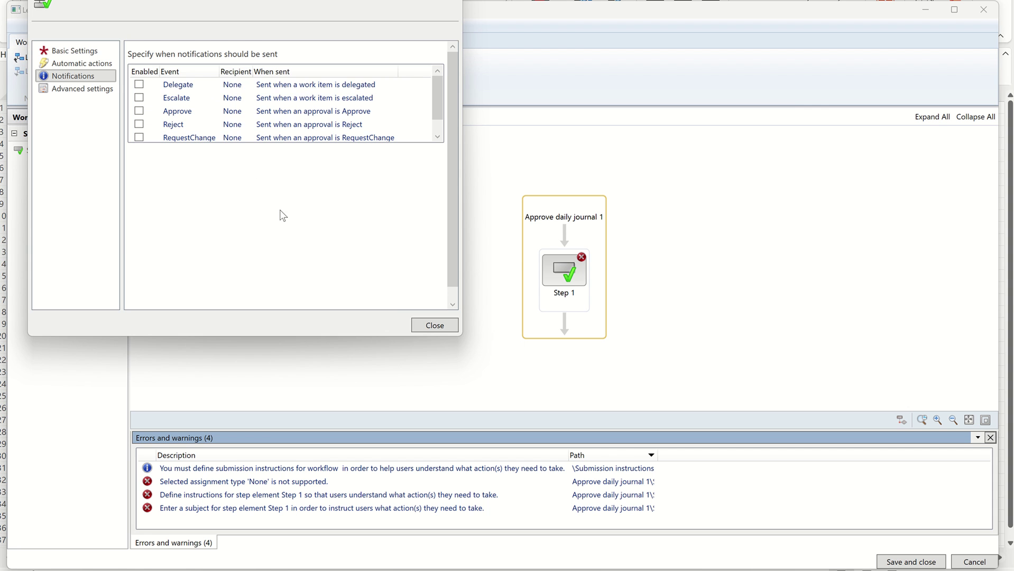
left_click(429, 328)
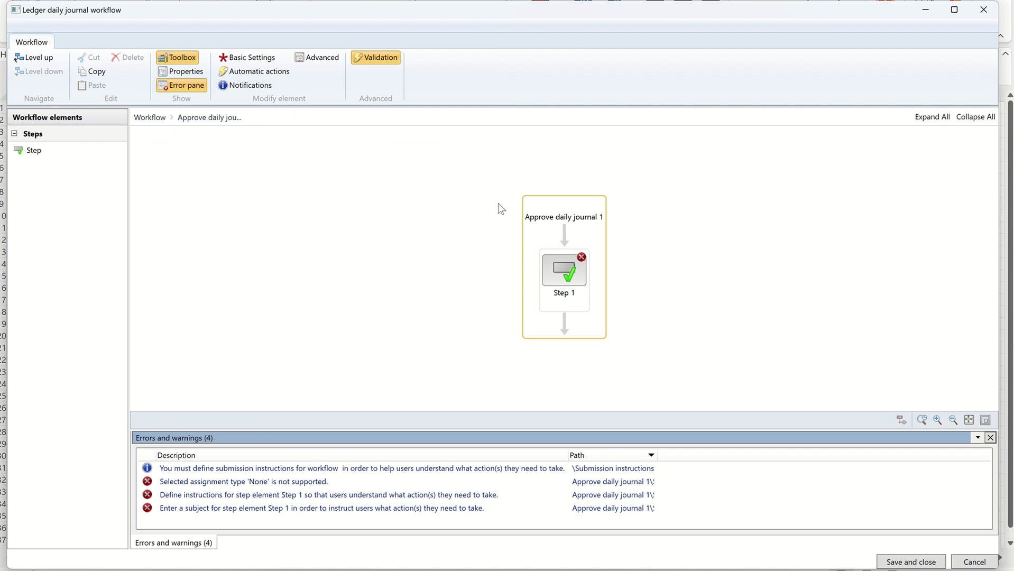
In the basic settings of Step 1, set the work item subject to "Approval" and the work item instructions to "Approve"
left_click(555, 299)
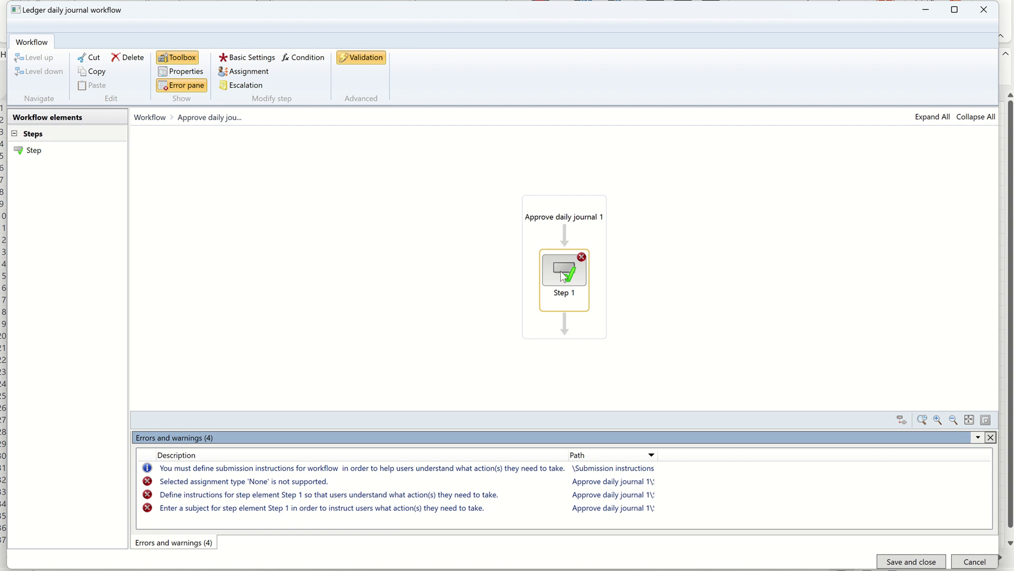
left_click(250, 58)
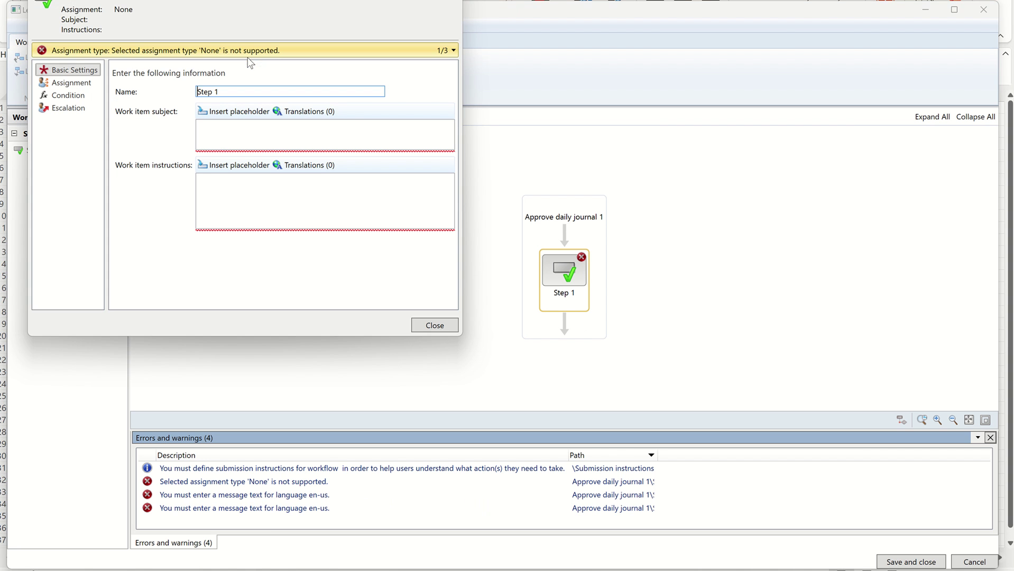
left_click(227, 129)
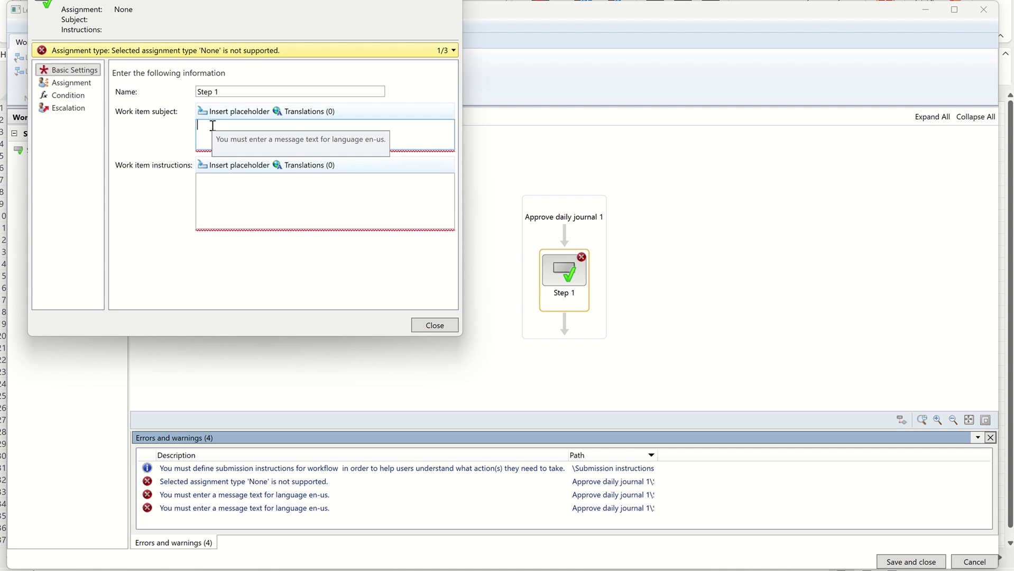
type("A")
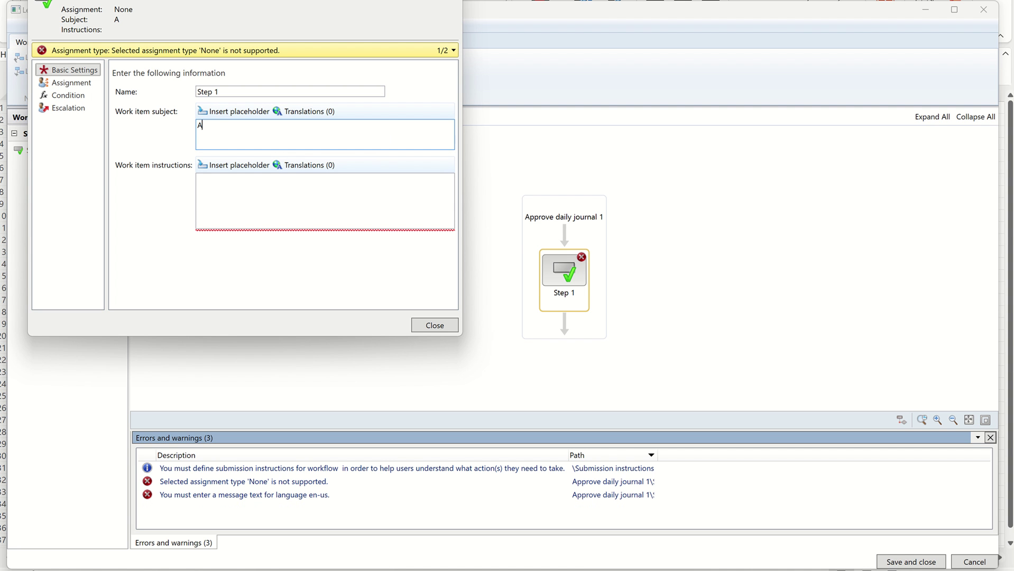
type("pproval")
left_click(213, 191)
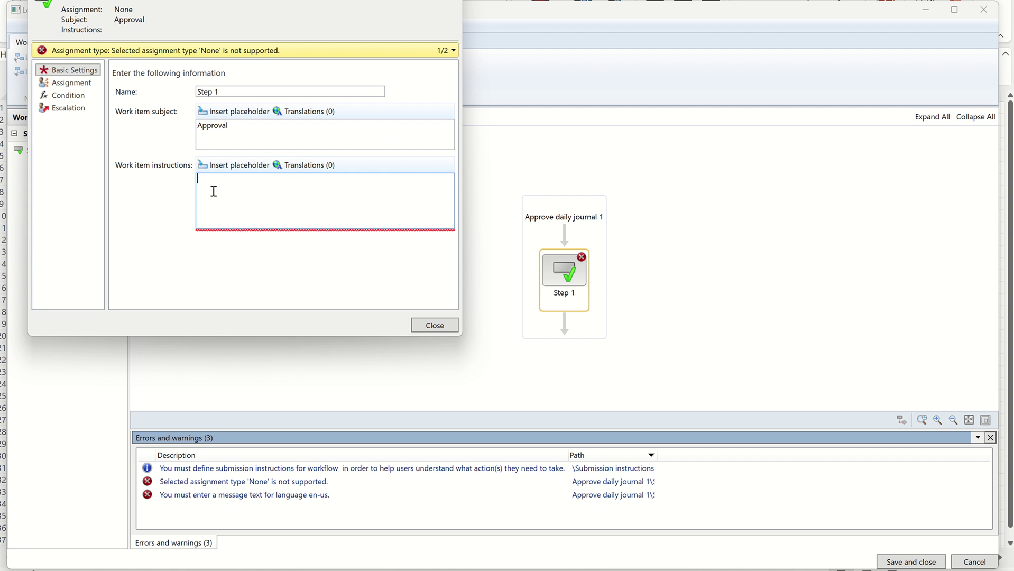
type("A")
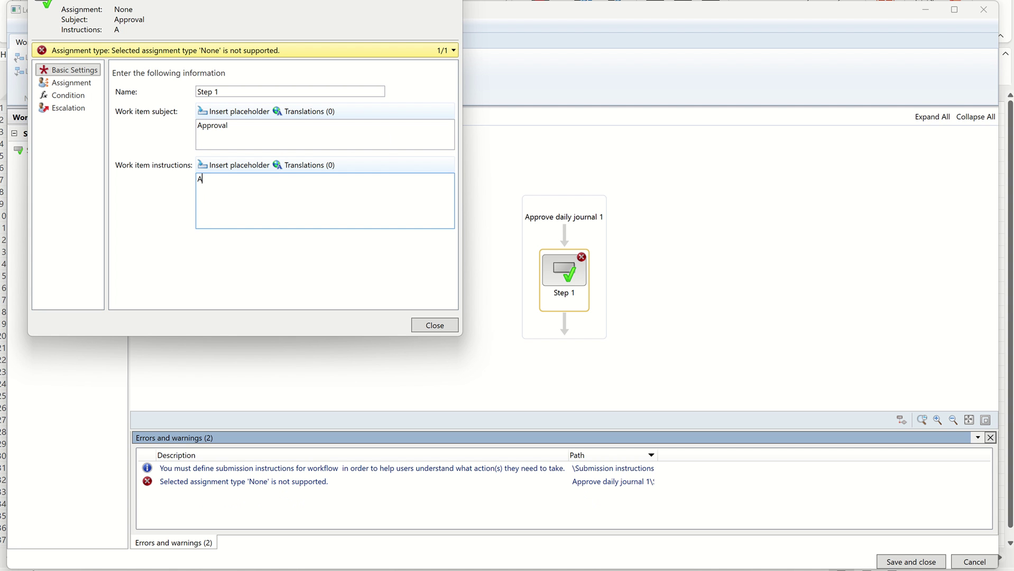
type("pprove")
Set the assignment type of Step 1 to User and add the Admin user to the selected users
left_click(87, 86)
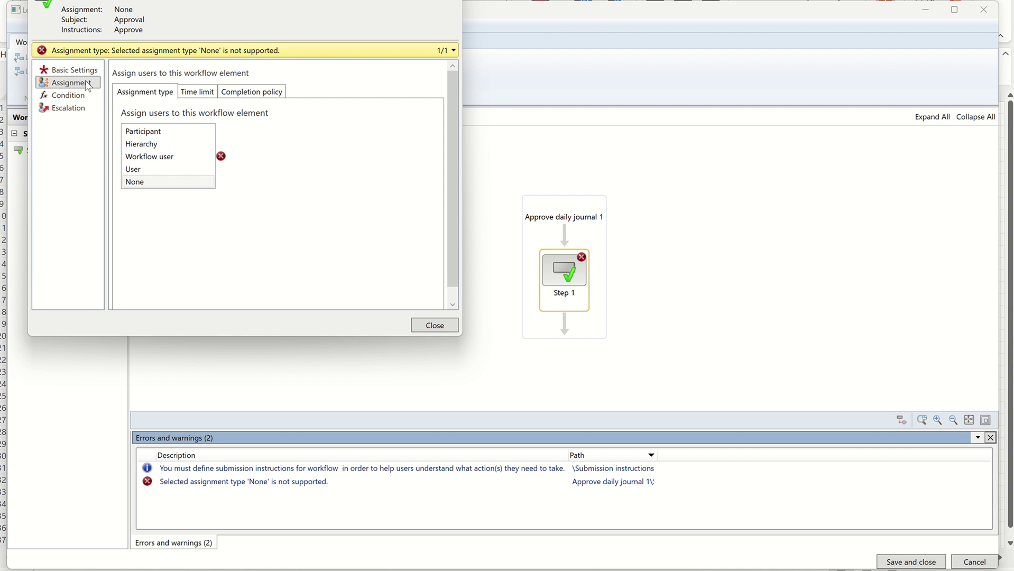
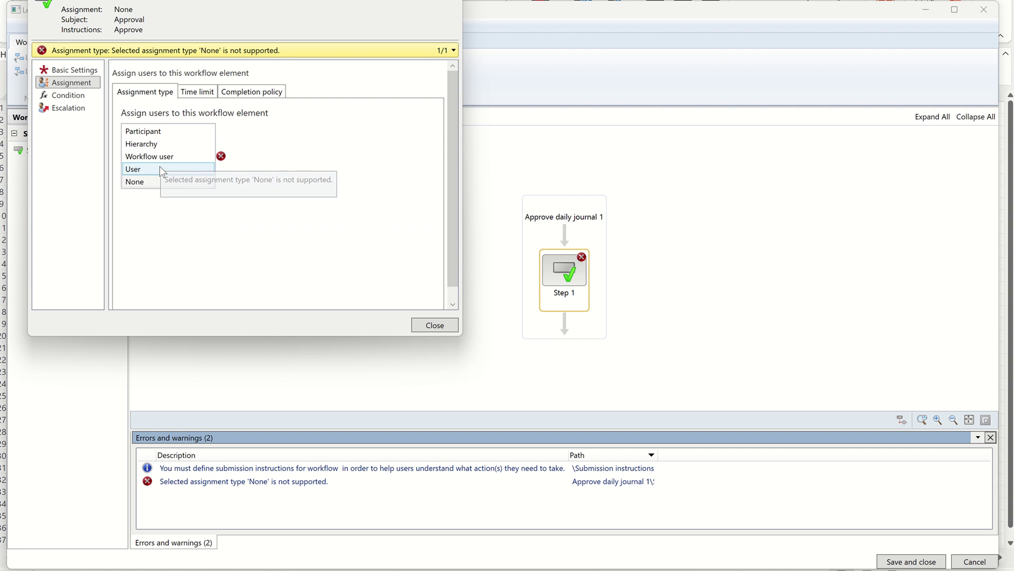
left_click(162, 170)
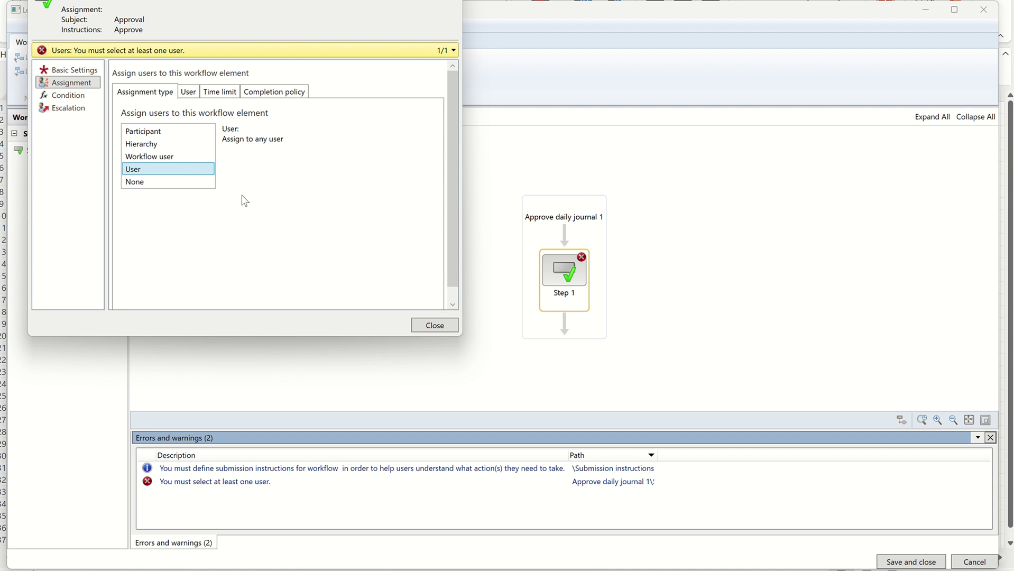
left_click(186, 90)
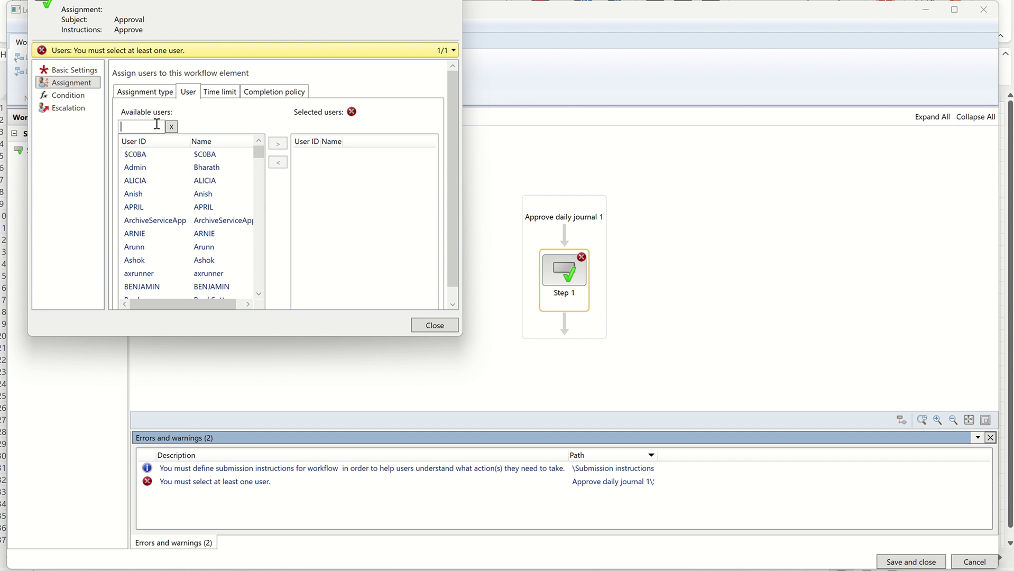
left_click(204, 171)
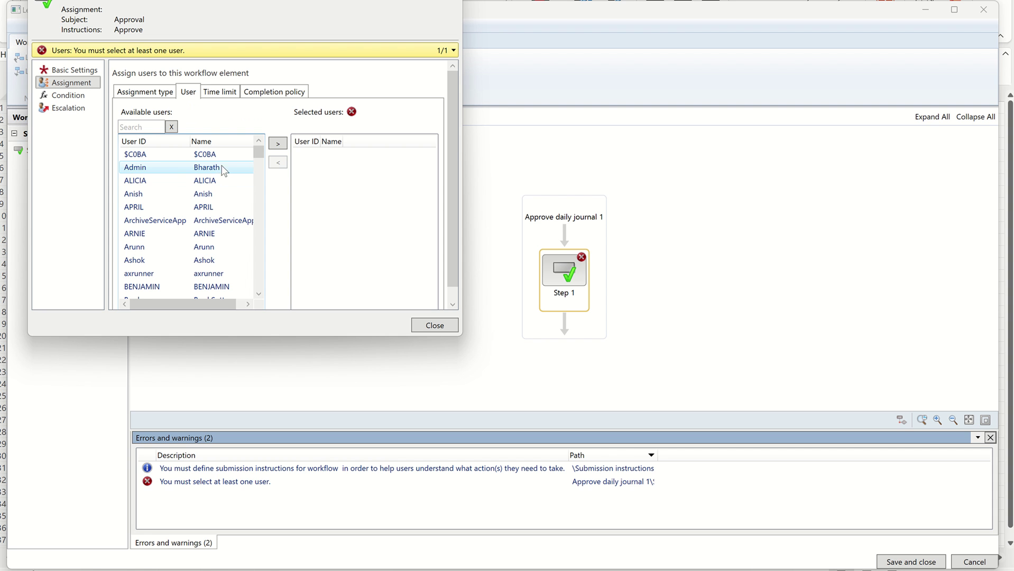
left_click(278, 143)
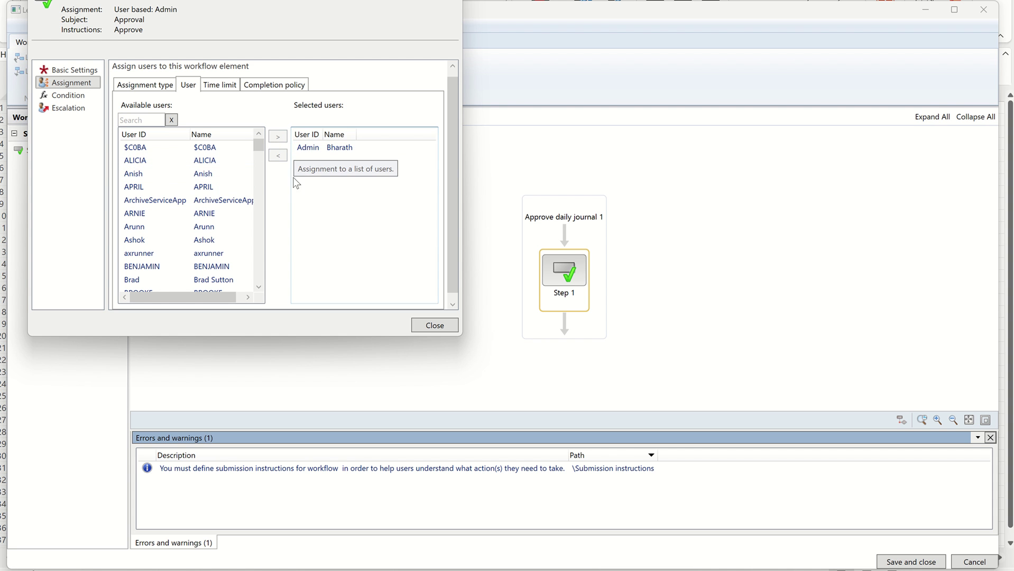
Review the time limit and completion policy of the Step 1 assignment, then close its settings
left_click(223, 87)
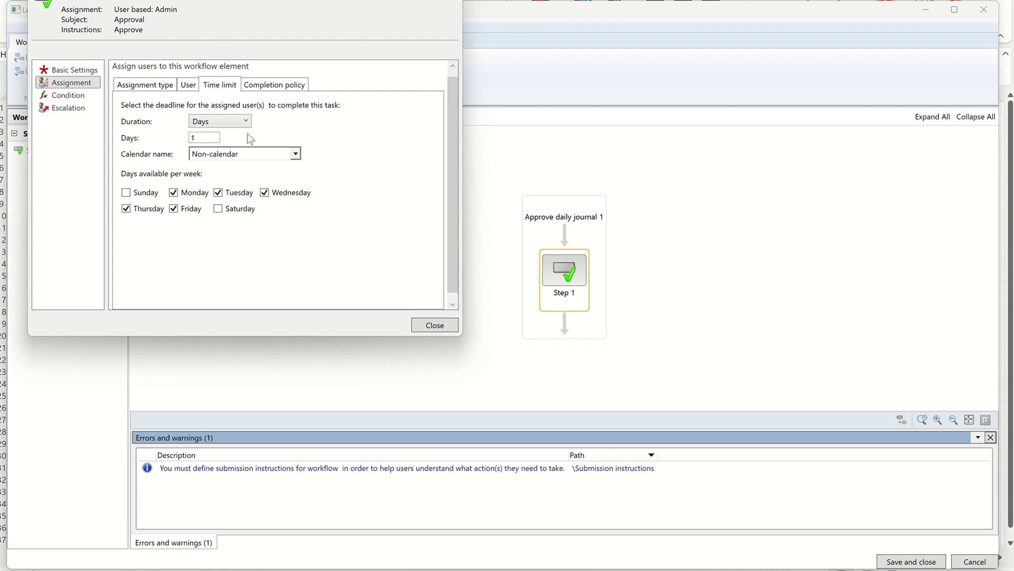
left_click(273, 90)
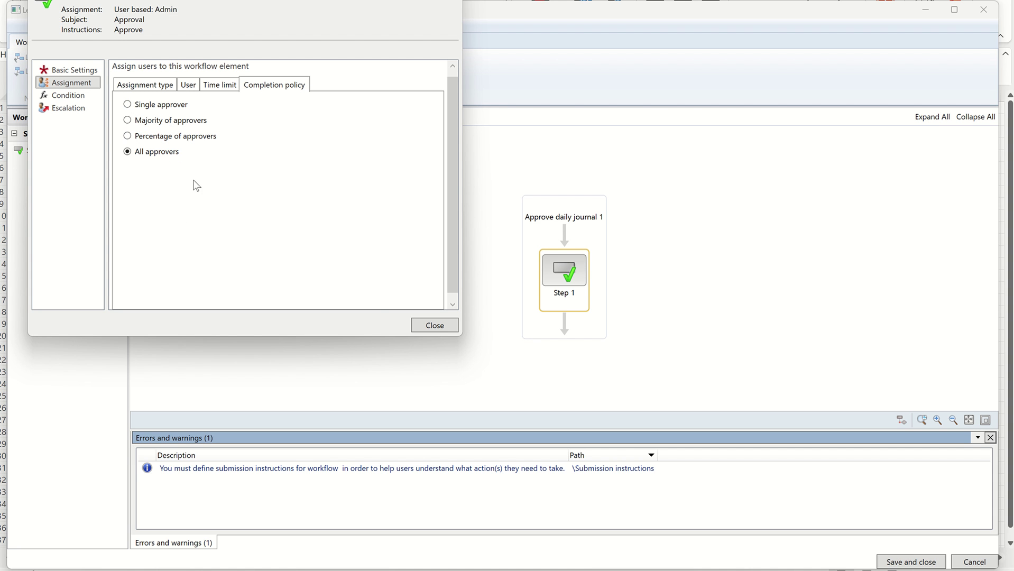
left_click(421, 326)
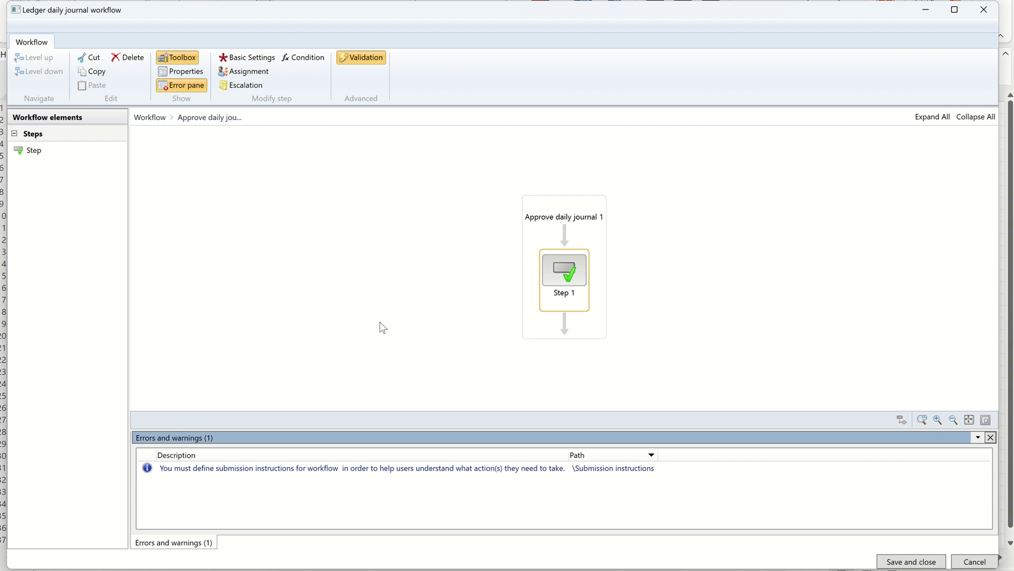
Save and close the Ledger daily journal workflow with the version notes "version 1 demo" and activate the new version
left_click(151, 117)
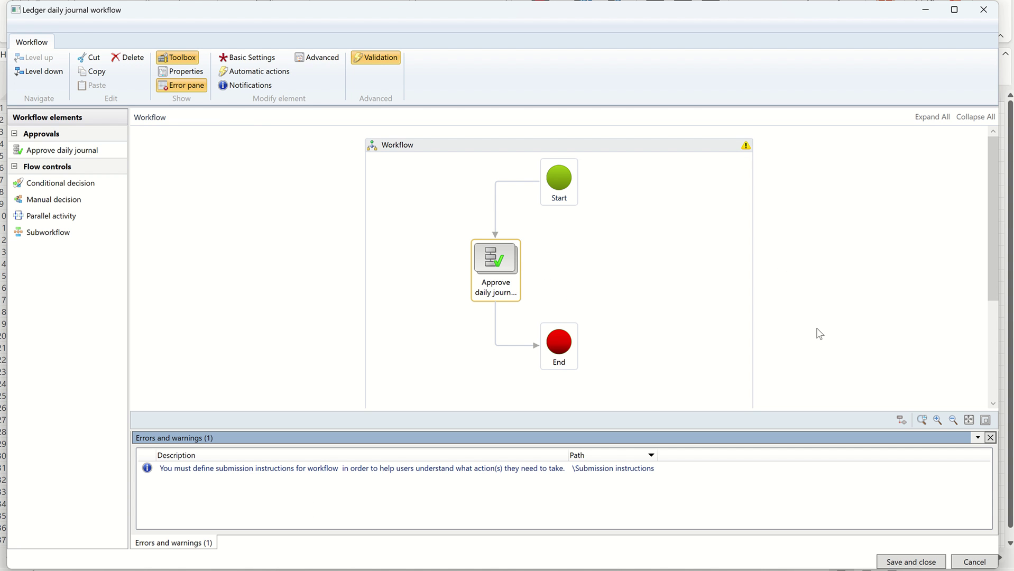
left_click(899, 563)
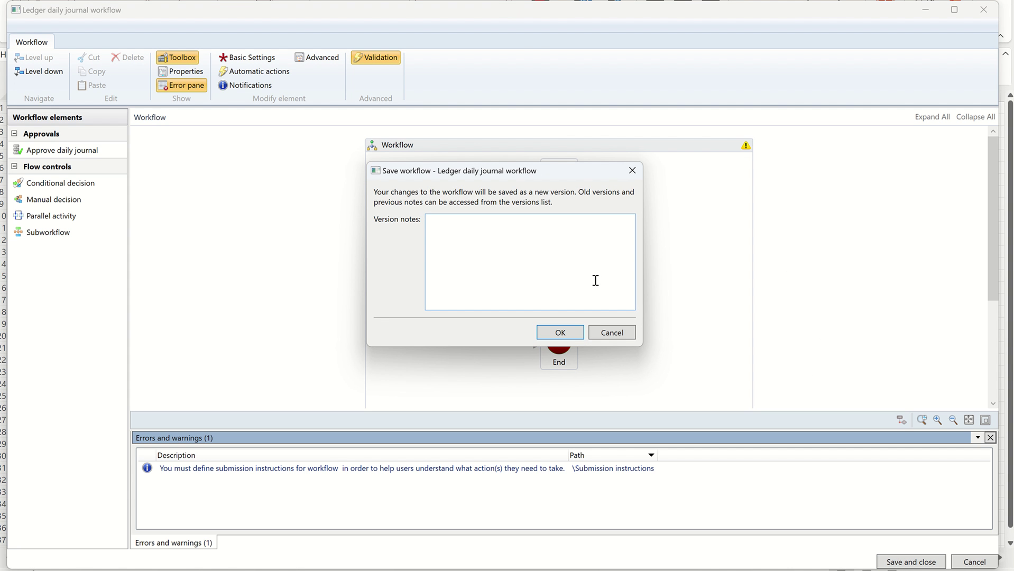
left_click(520, 246)
type("version")
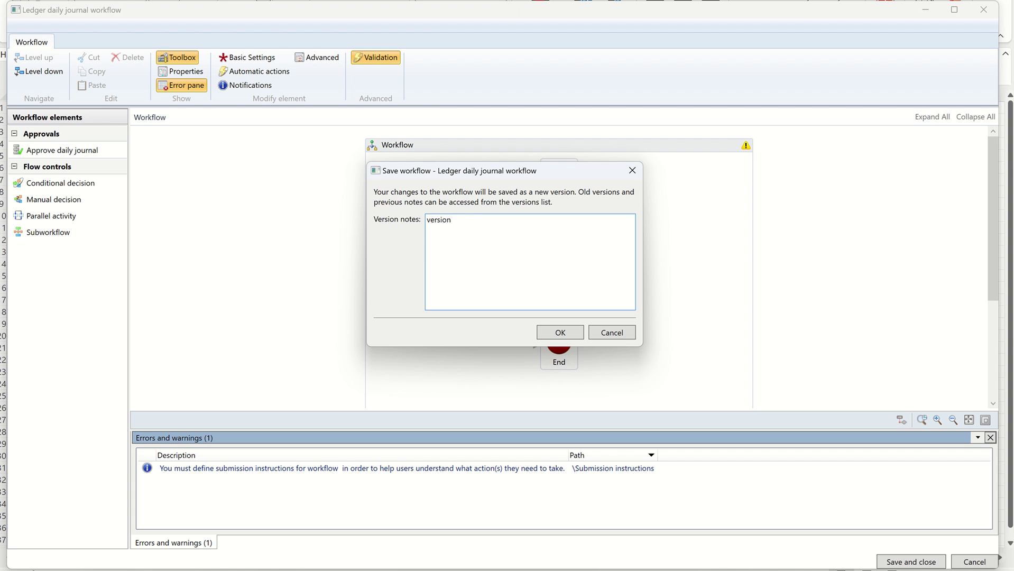
type(" 1 demo")
left_click(551, 337)
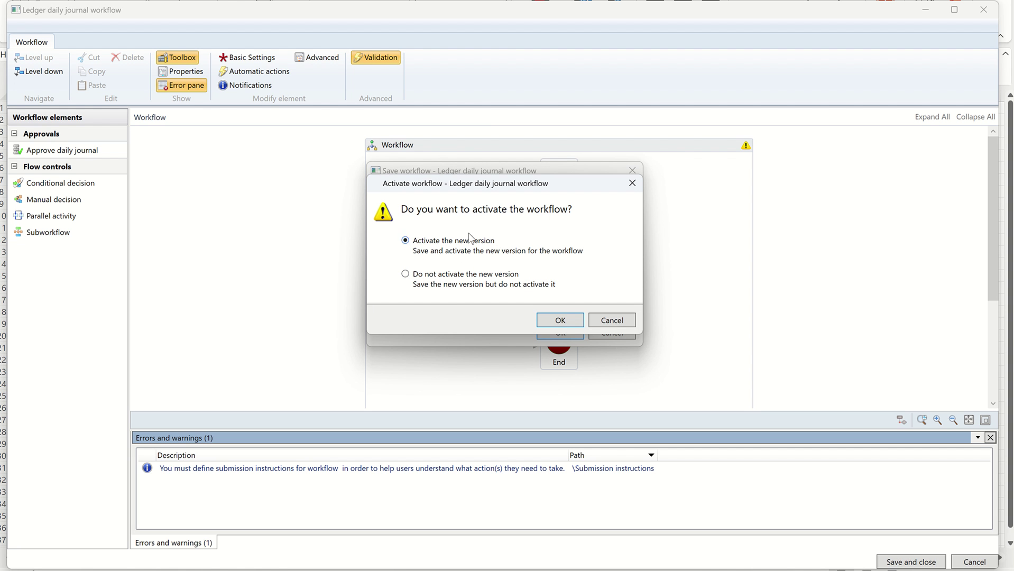
left_click(561, 320)
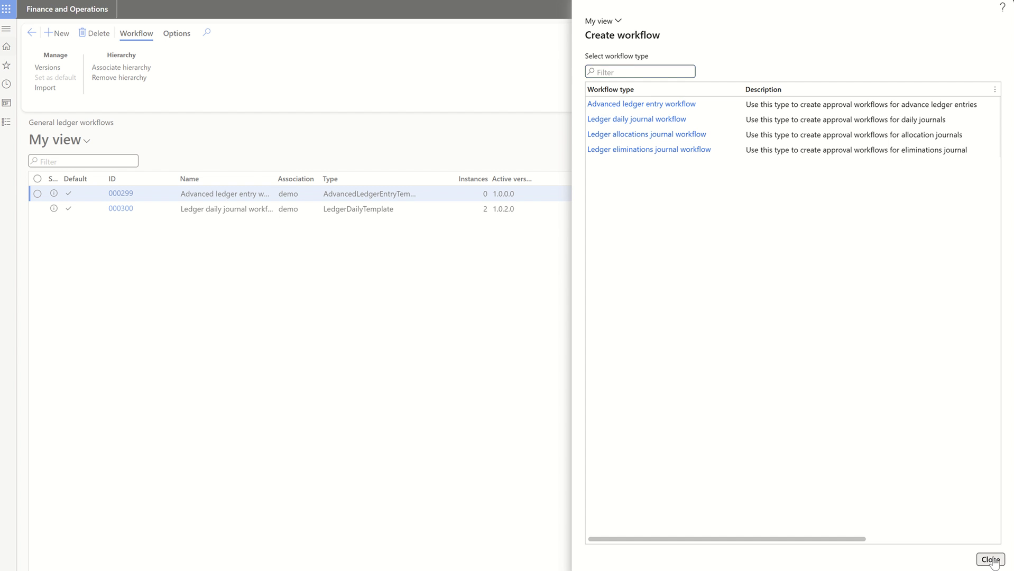
Leave the workflow type selection, refresh the General ledger workflows list and compare the Ledger daily journal workflows 000350 and 000300
left_click(855, 153)
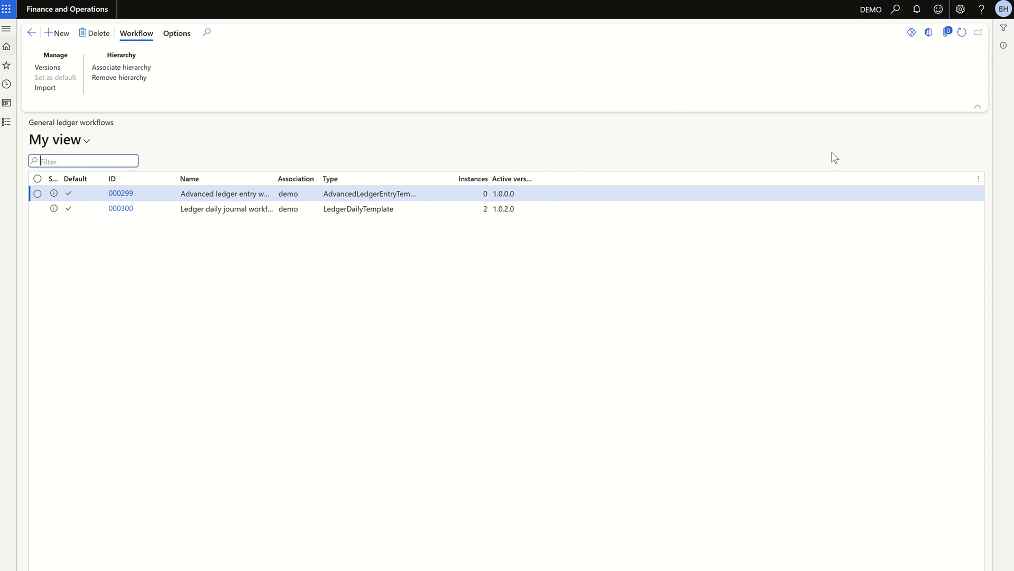
left_click(962, 32)
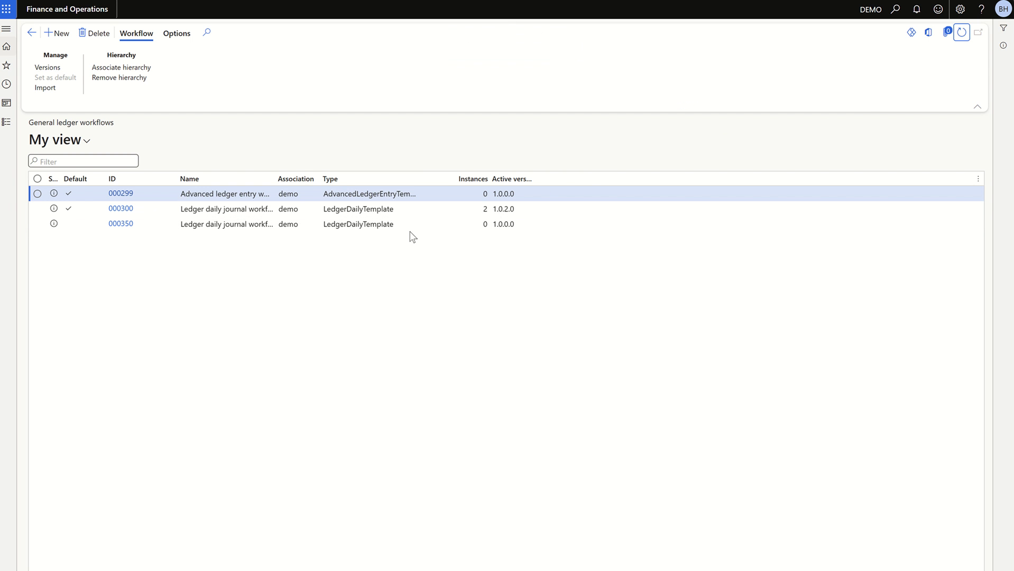
left_click(411, 232)
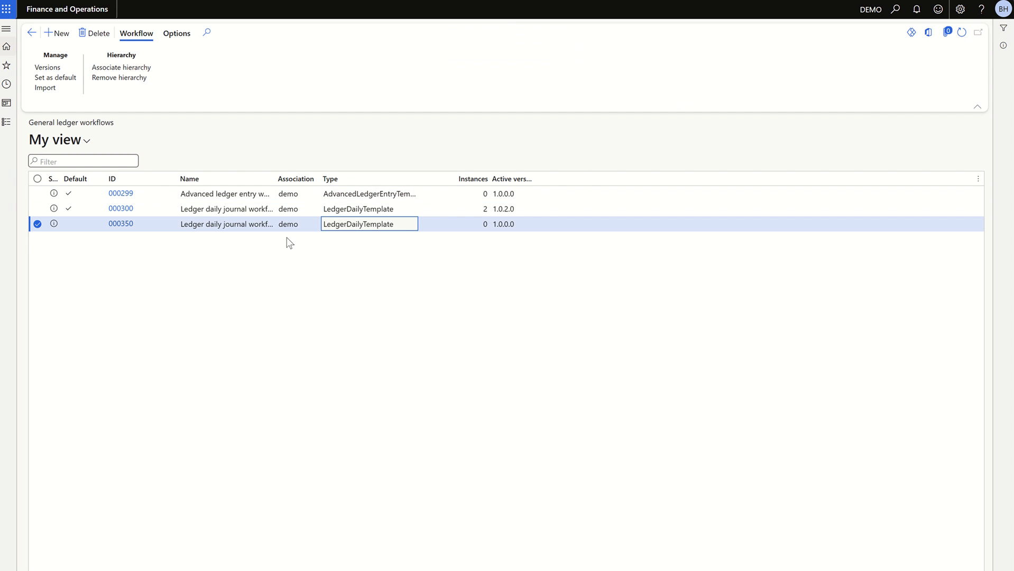
left_click(416, 209)
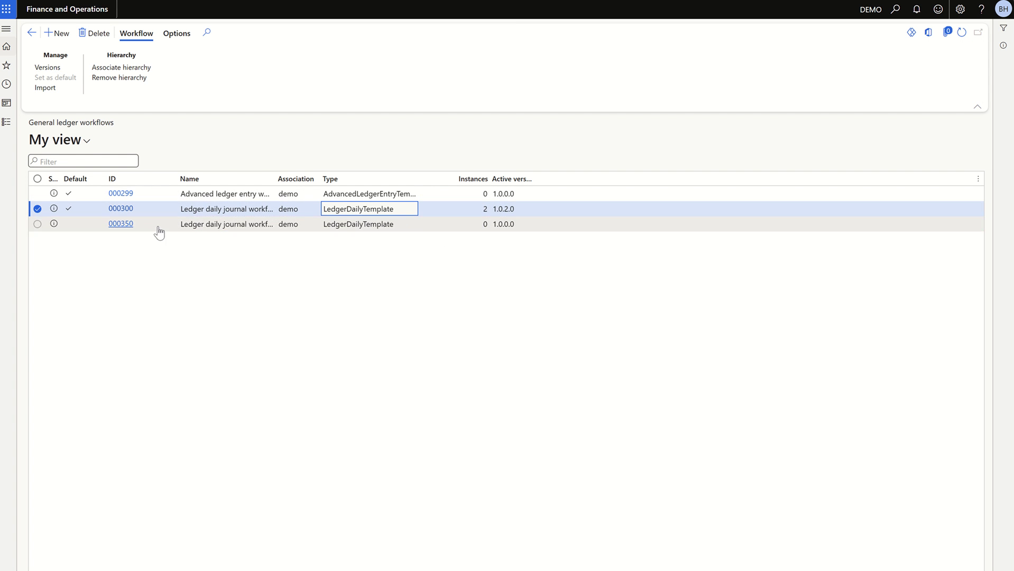
Switch to Excel, review the approve and GL entry notes on Sheet2, and return to Finance and Operations
left_click(654, 550)
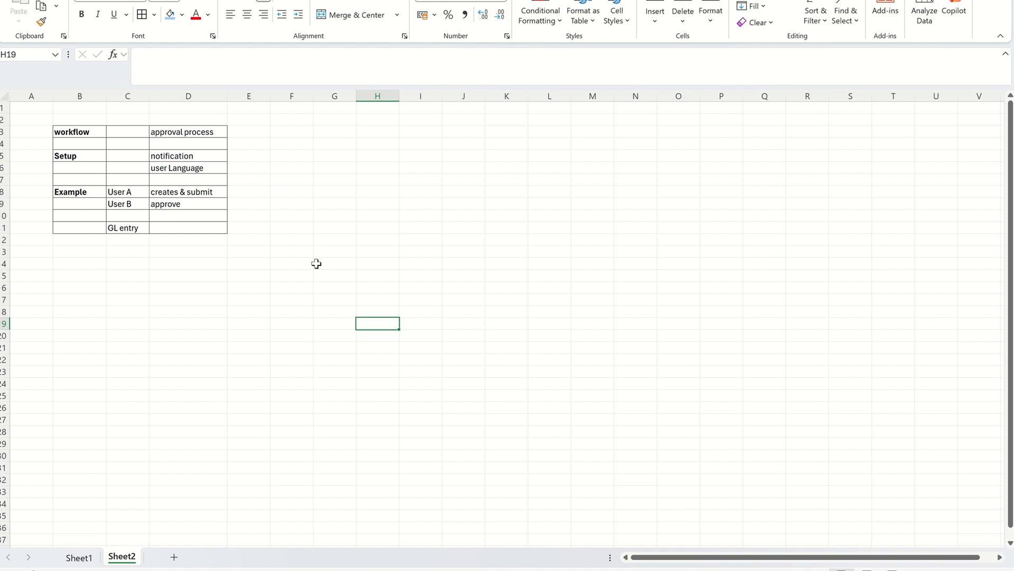
left_click(177, 205)
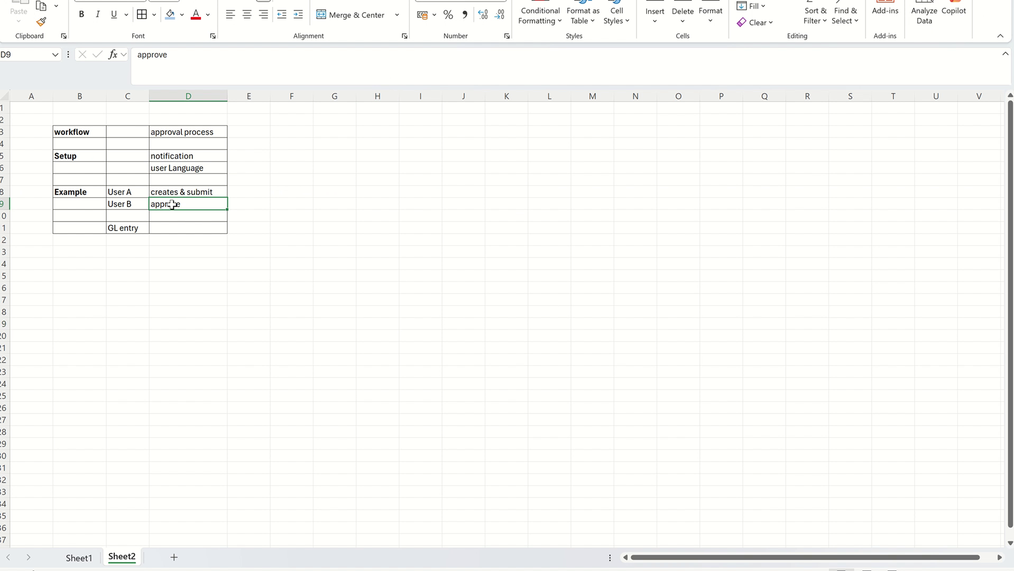
left_click(133, 221)
left_click(133, 228)
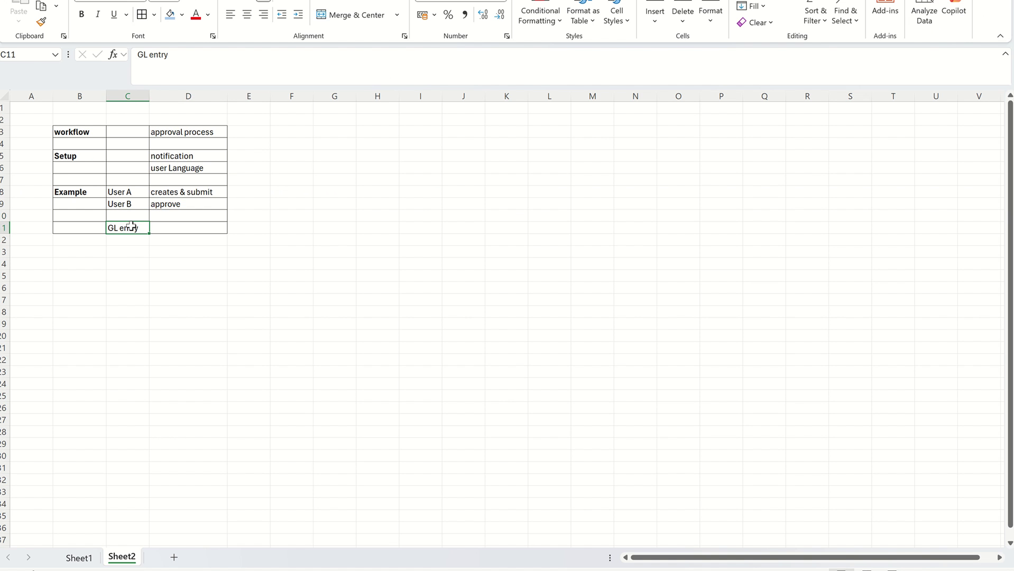
key("alt+Tab")
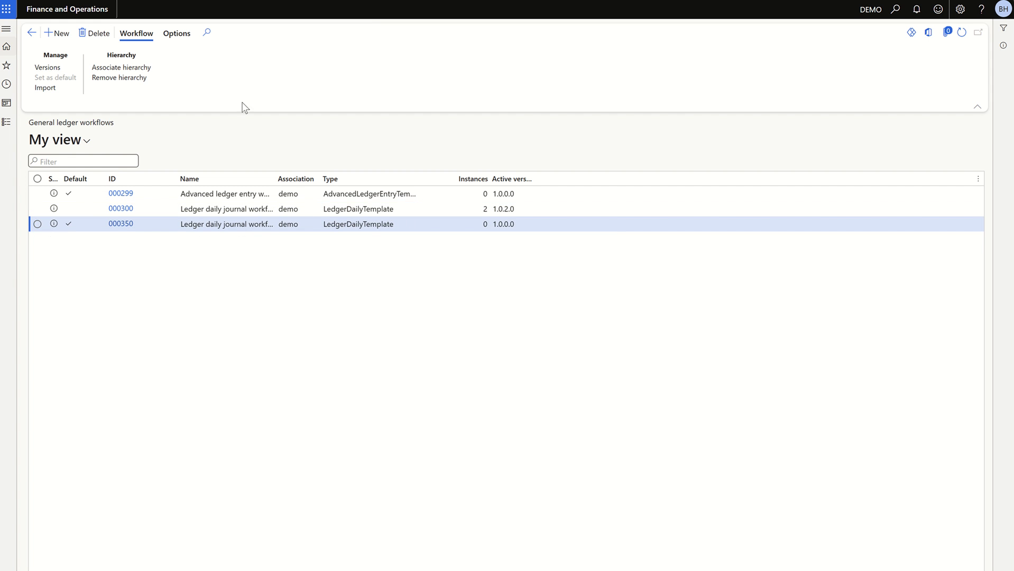
Open the Journal names page from the General ledger module's journal setup
left_click(13, 121)
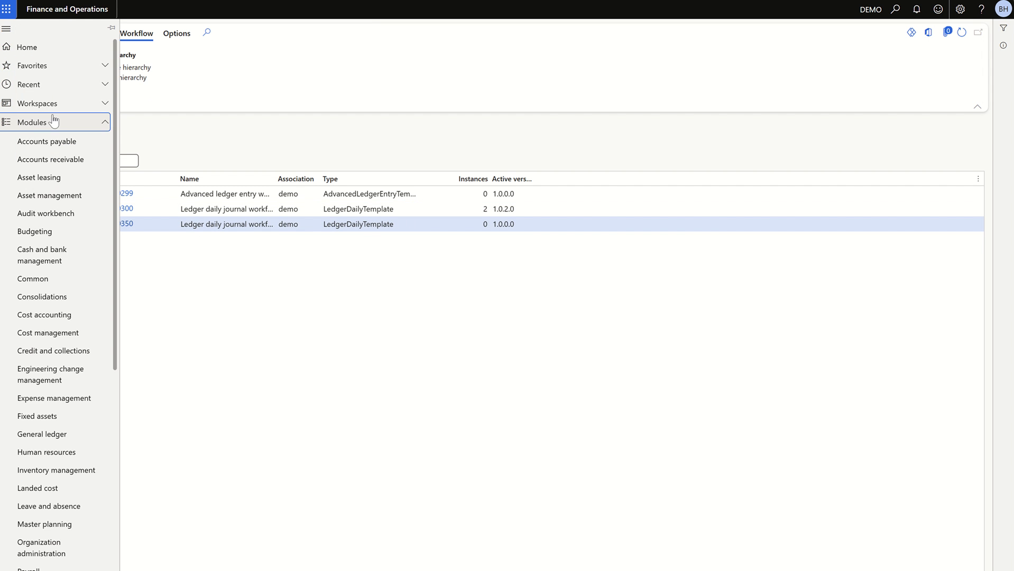
scroll(74, 219, "down", 3)
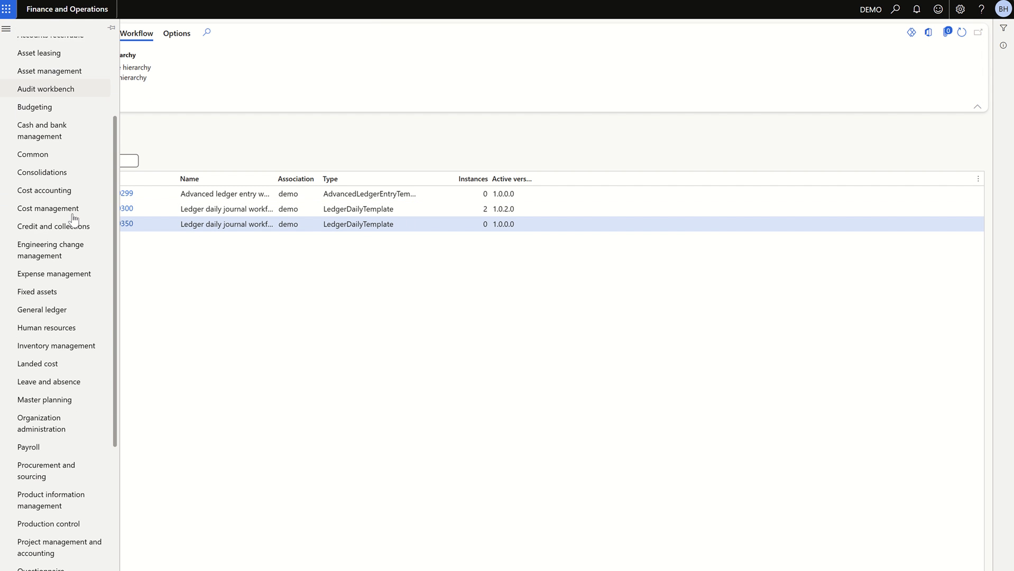
left_click(58, 309)
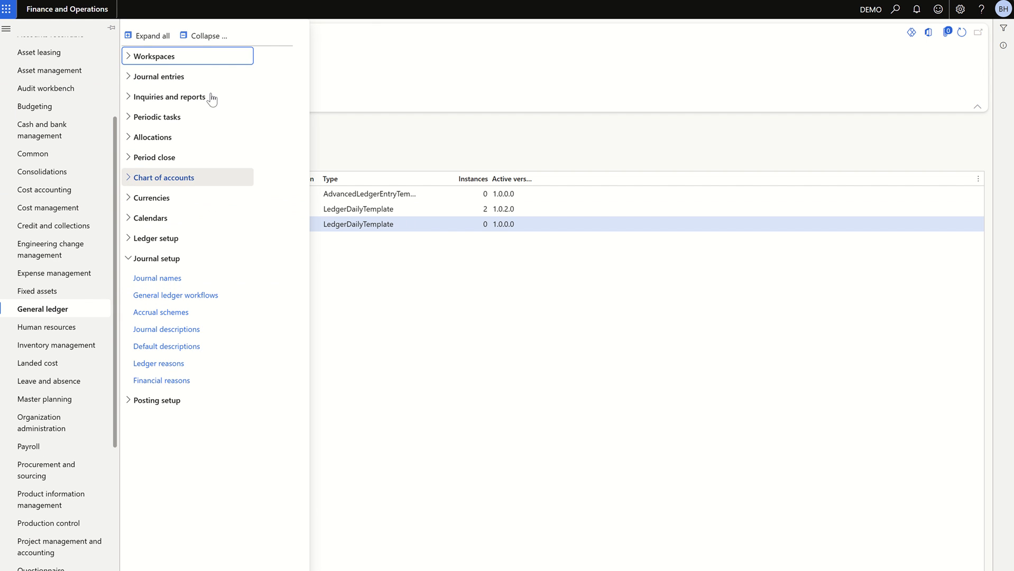
left_click(205, 36)
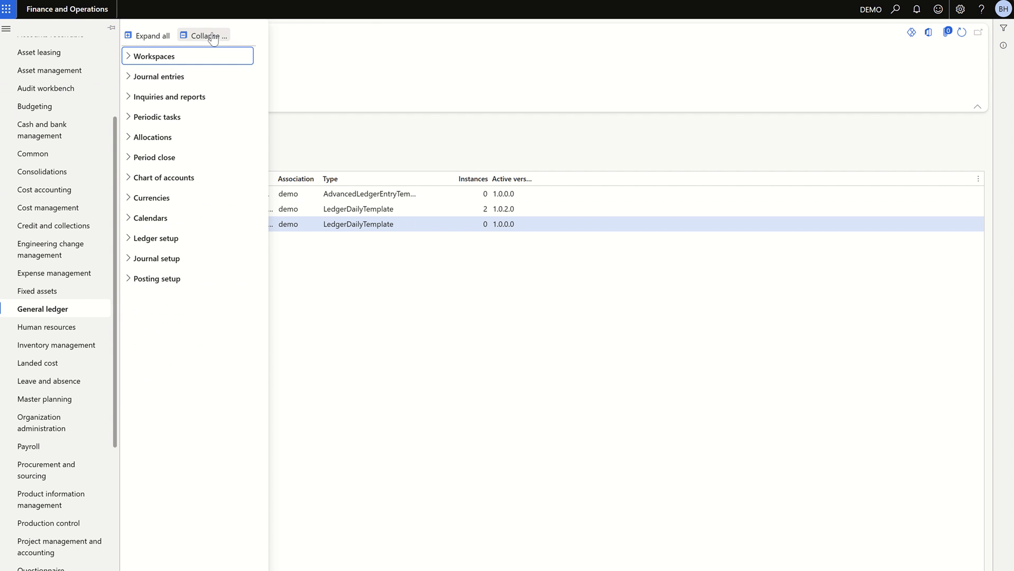
left_click(164, 259)
left_click(170, 280)
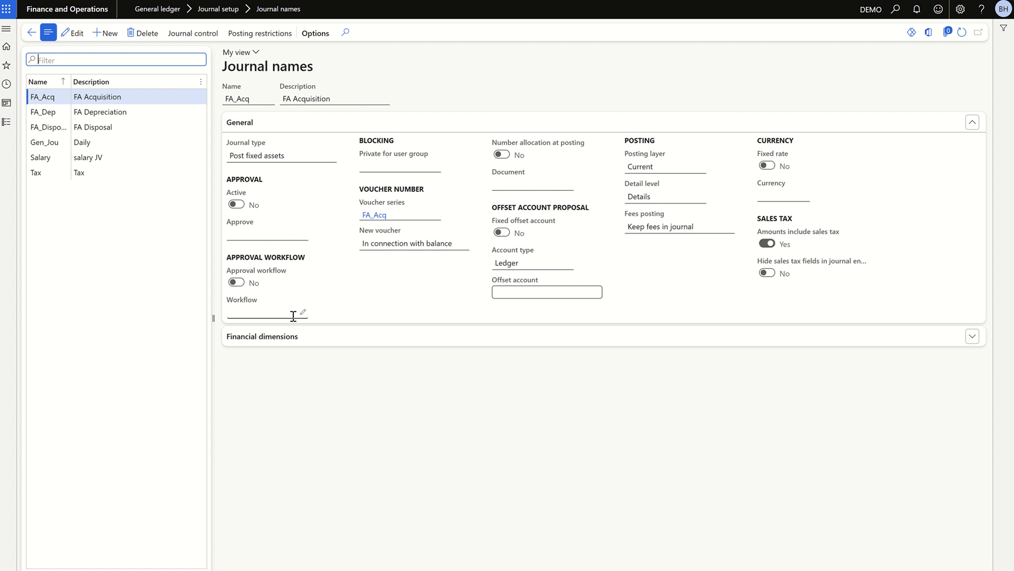
Edit the Gen_Jou journal name to enable the approval workflow and assign workflow 000350, accepting the confirmations
left_click(91, 144)
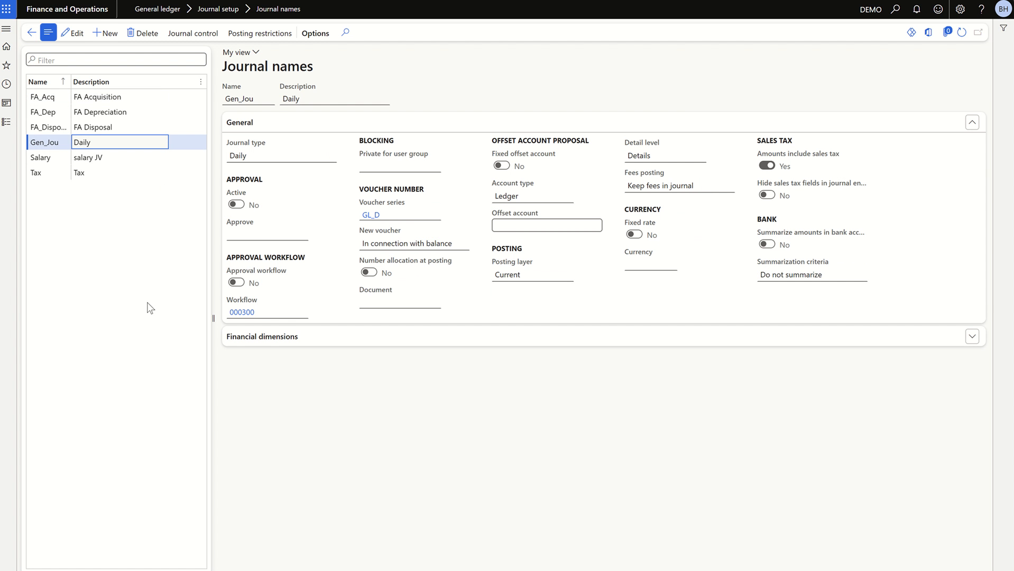
left_click(74, 33)
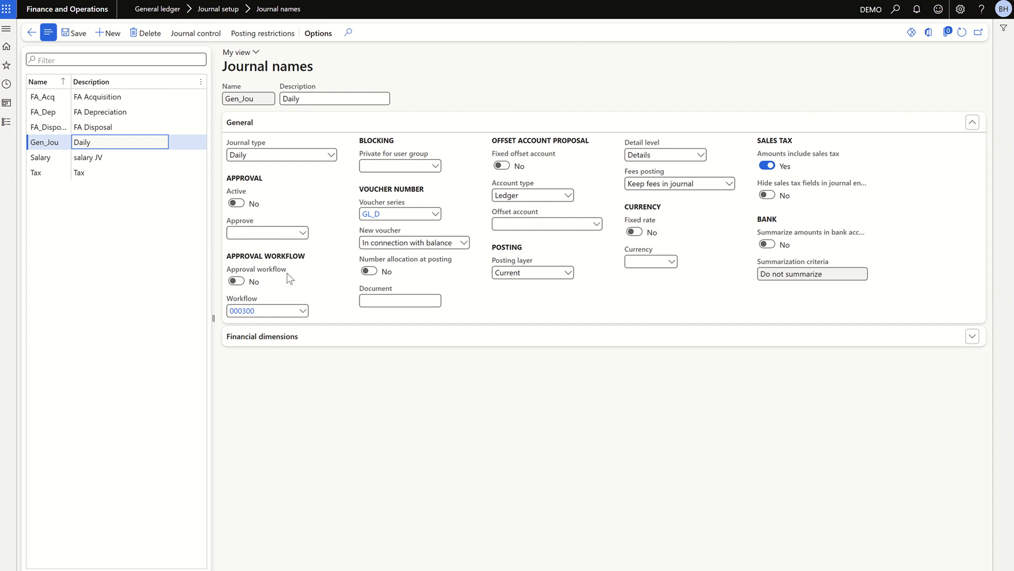
left_click(236, 281)
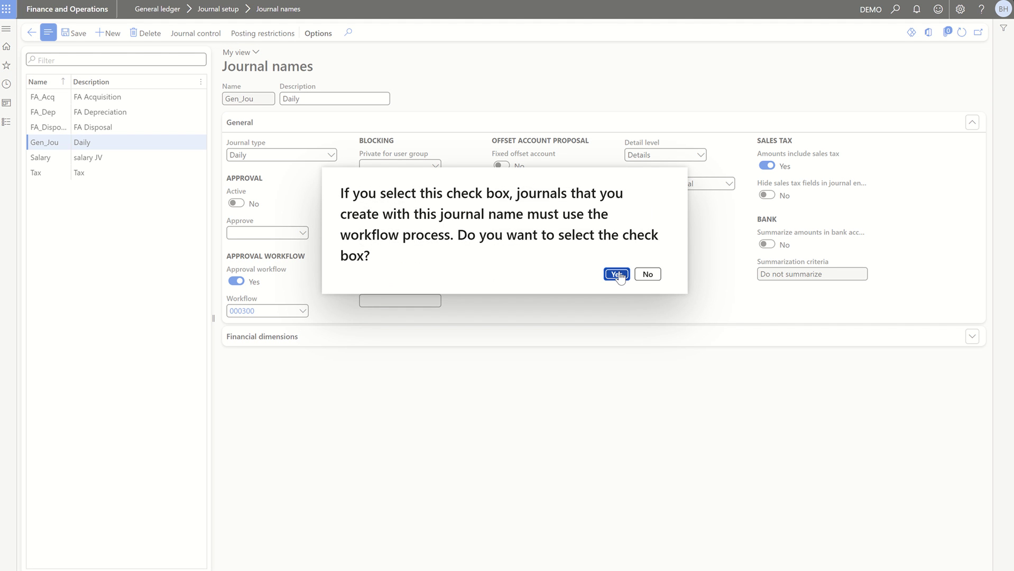
left_click(616, 274)
left_click(303, 312)
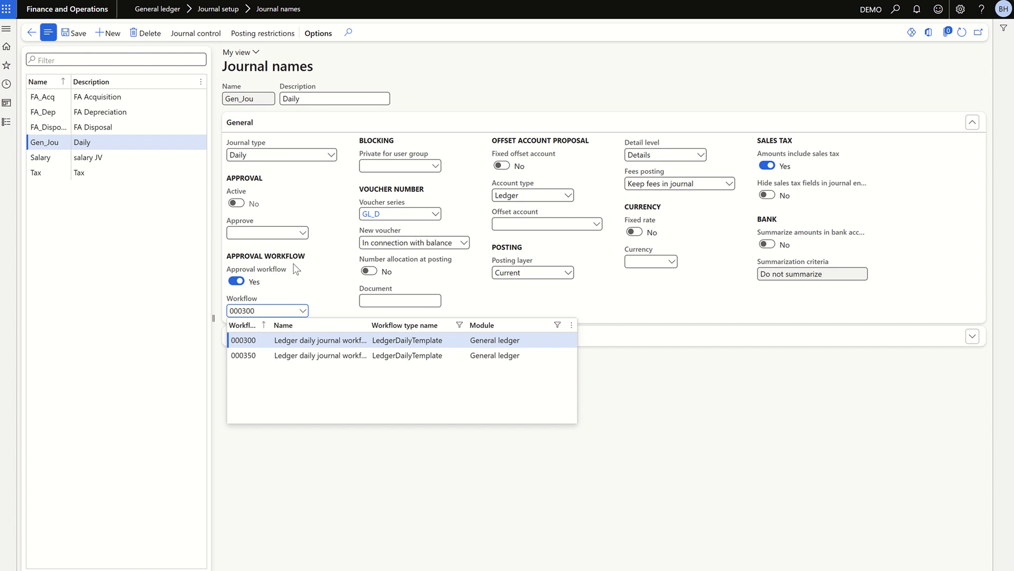
left_click(329, 359)
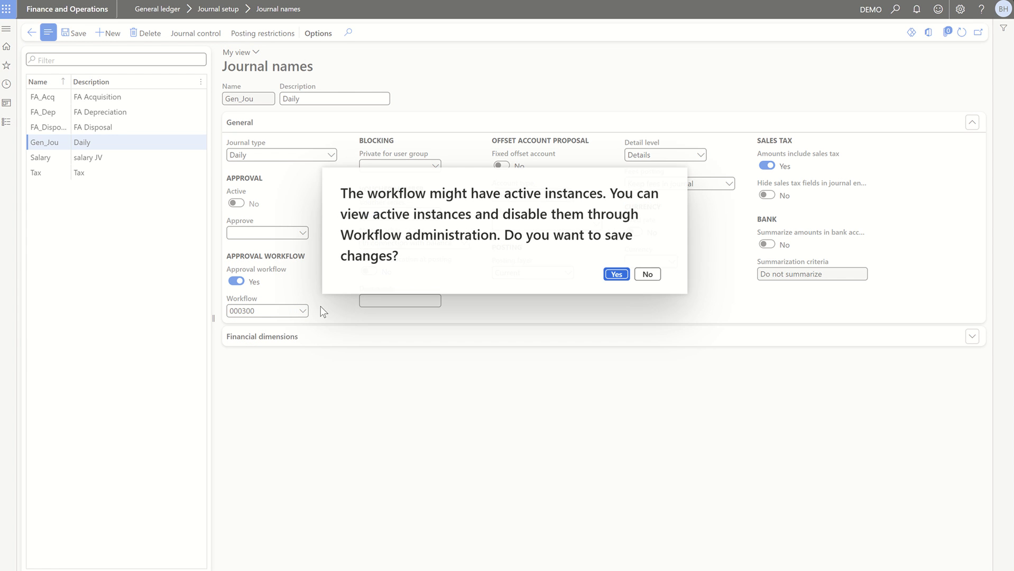
left_click(617, 275)
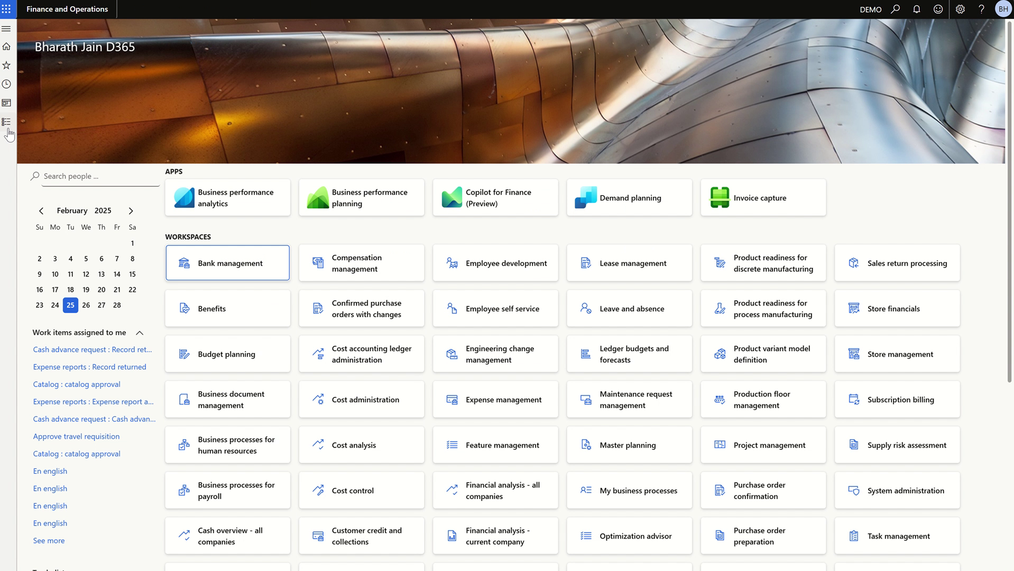
Open the General journals page from the General ledger module's journal entries
left_click(8, 124)
scroll(55, 233, "down", 2)
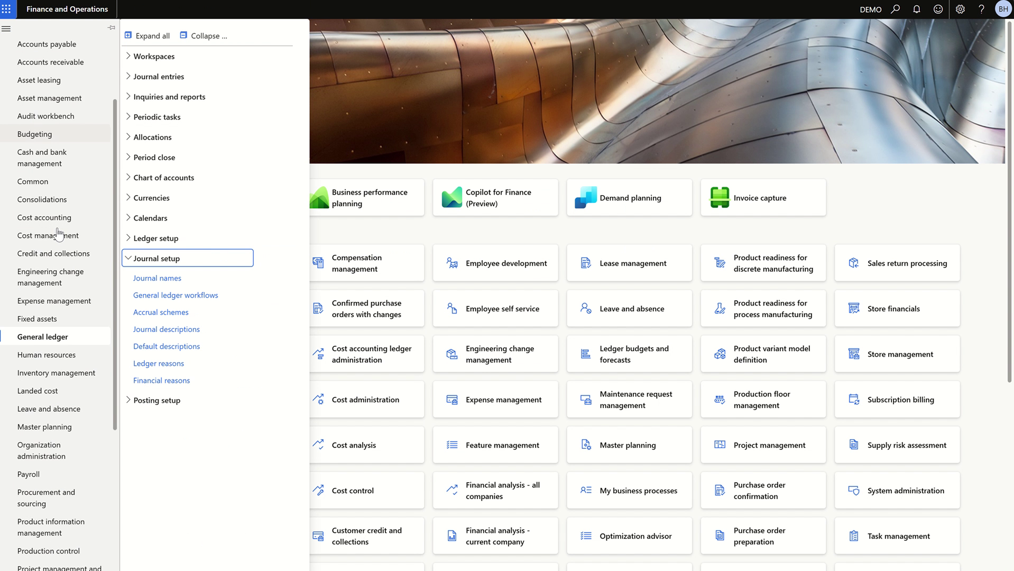
left_click(161, 76)
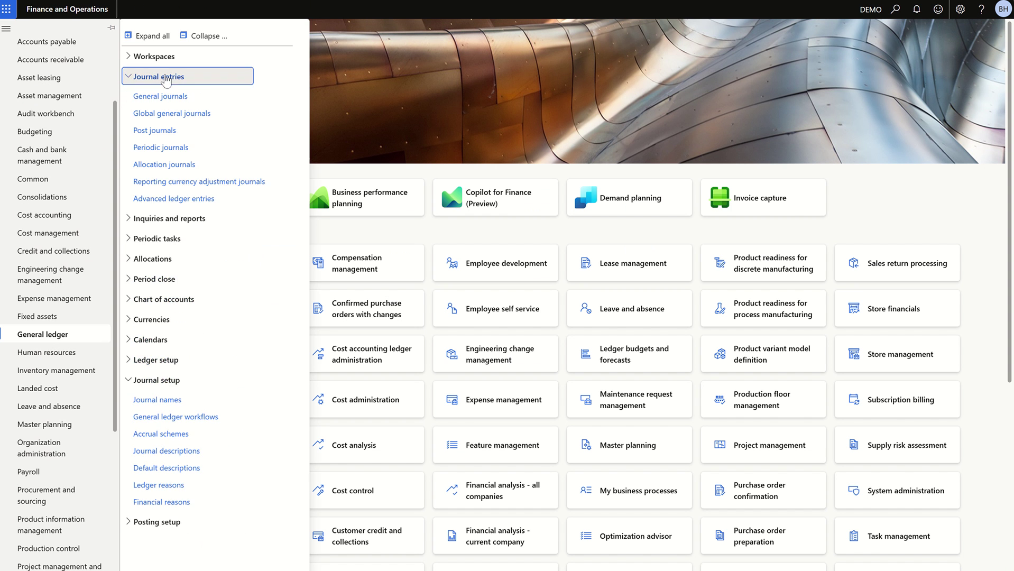
left_click(164, 98)
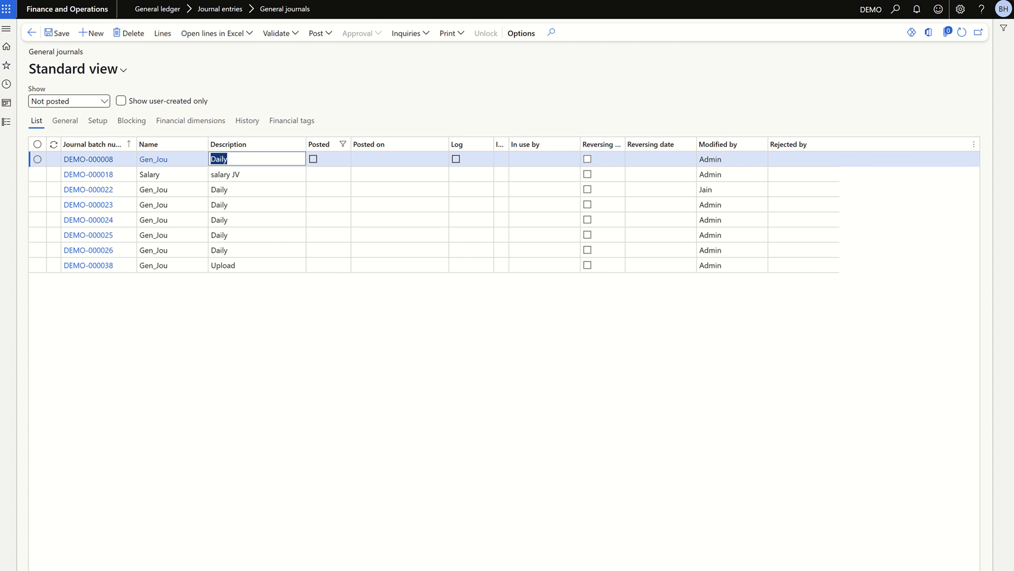
Create a new general journal using the journal name Gen_Jou
left_click(97, 35)
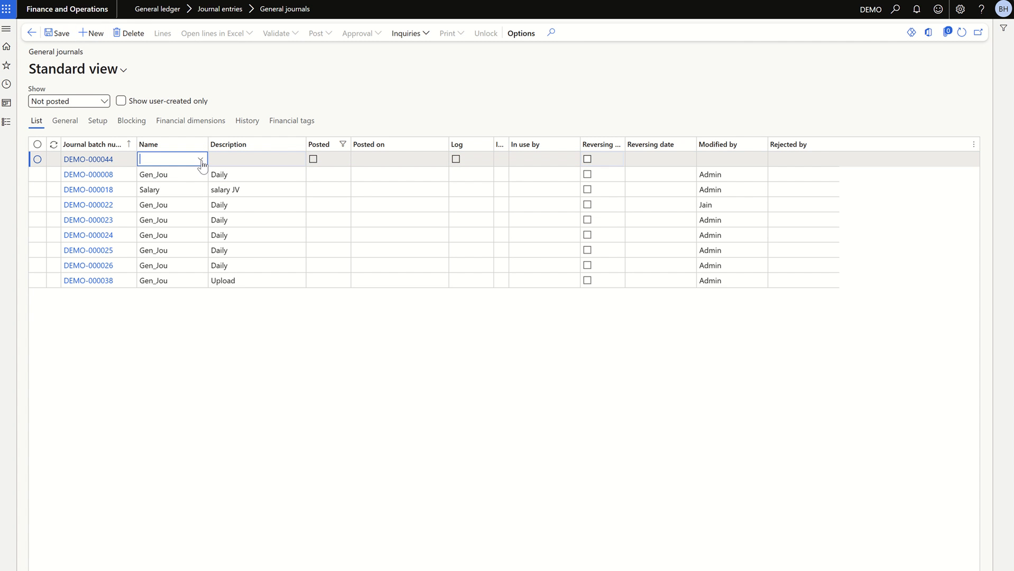
left_click(200, 160)
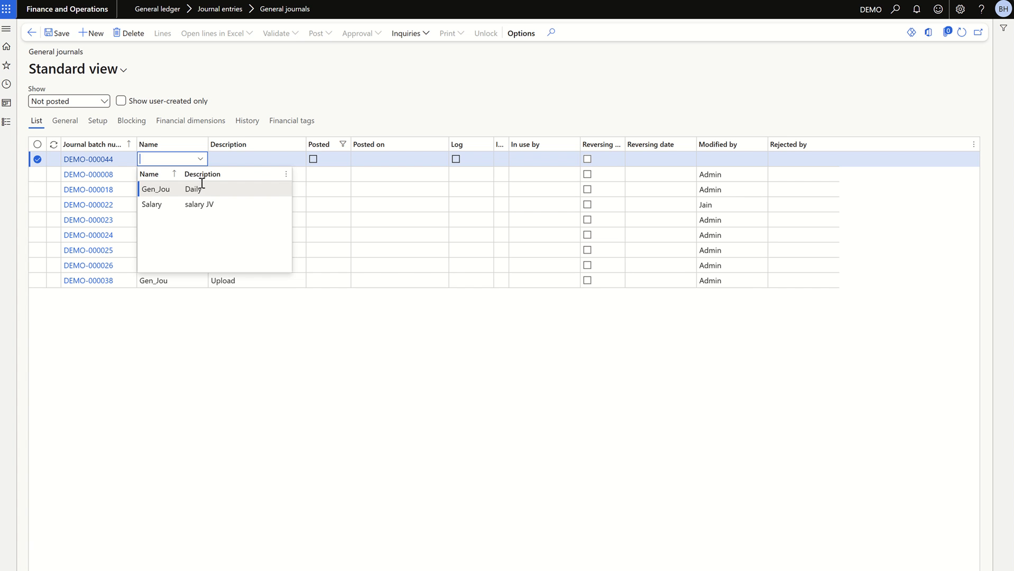
left_click(202, 186)
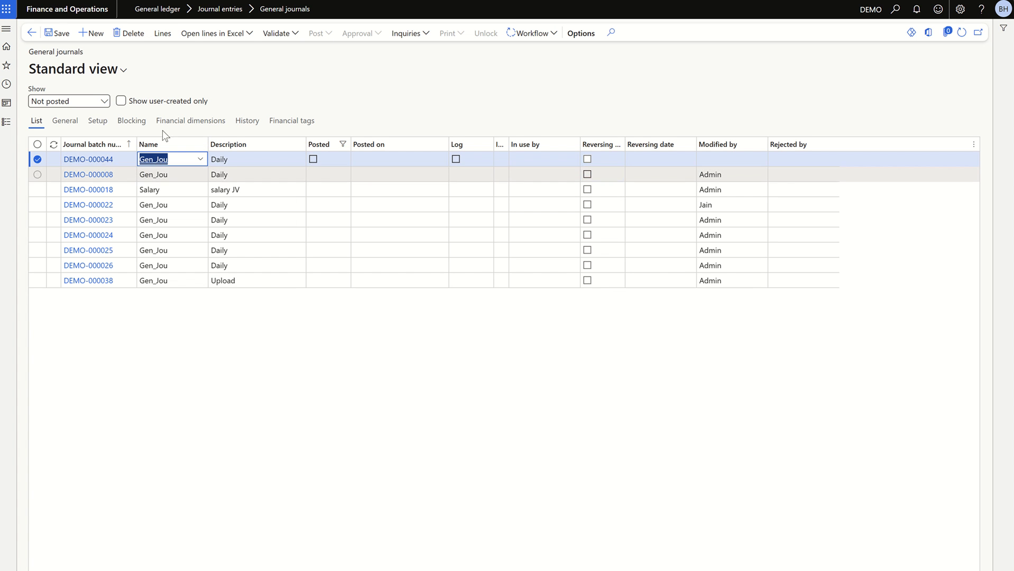
left_click(197, 71)
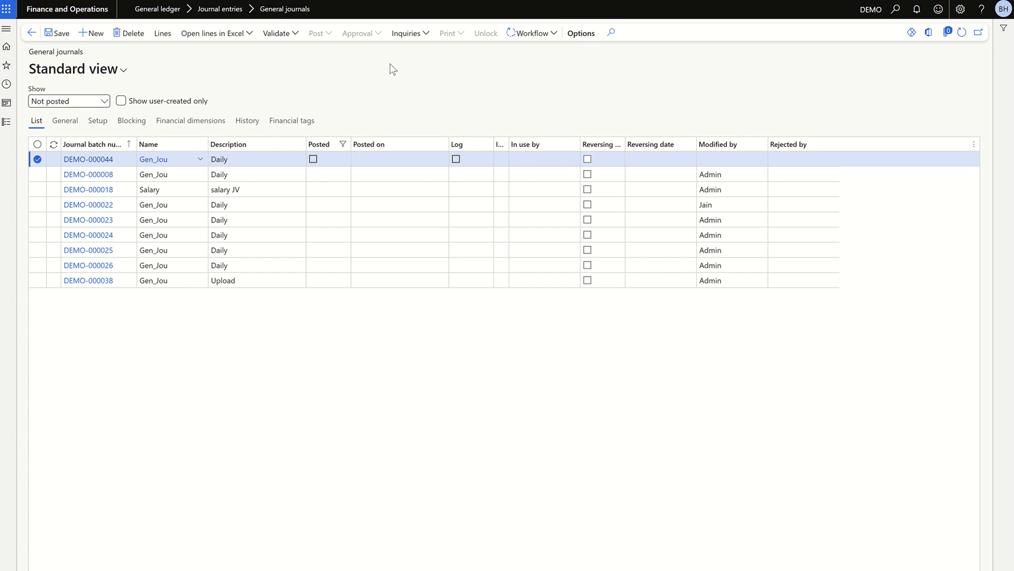
Open the new journal's lines and set the first line's main account to 30000 Stationery
left_click(168, 35)
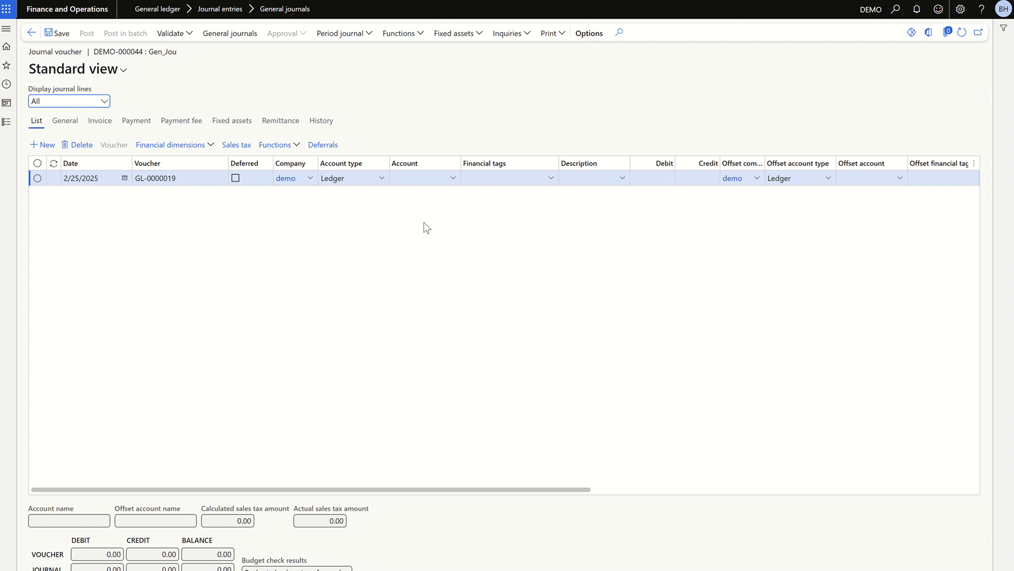
left_click(450, 178)
left_click(453, 178)
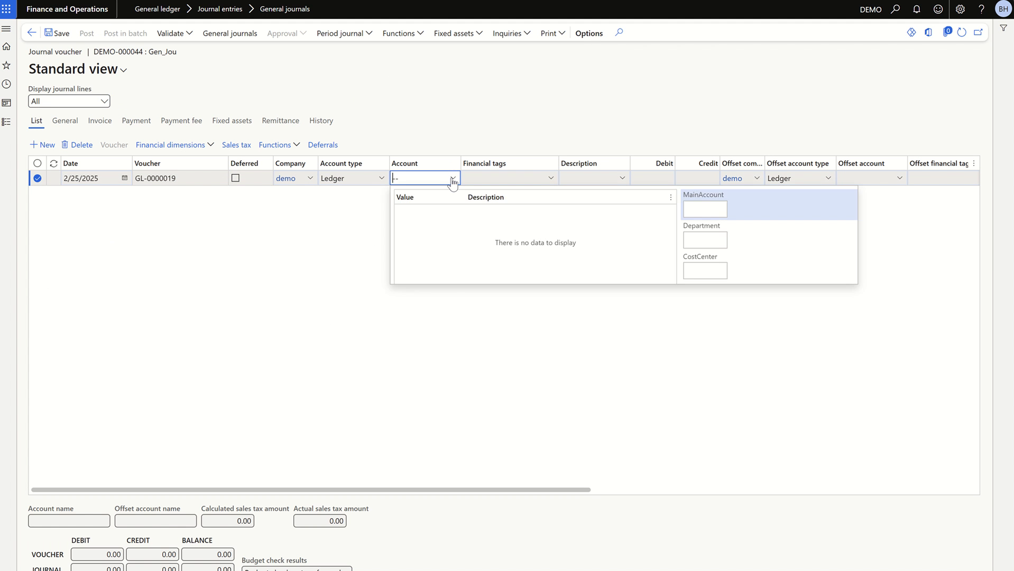
left_click(712, 211)
type("3")
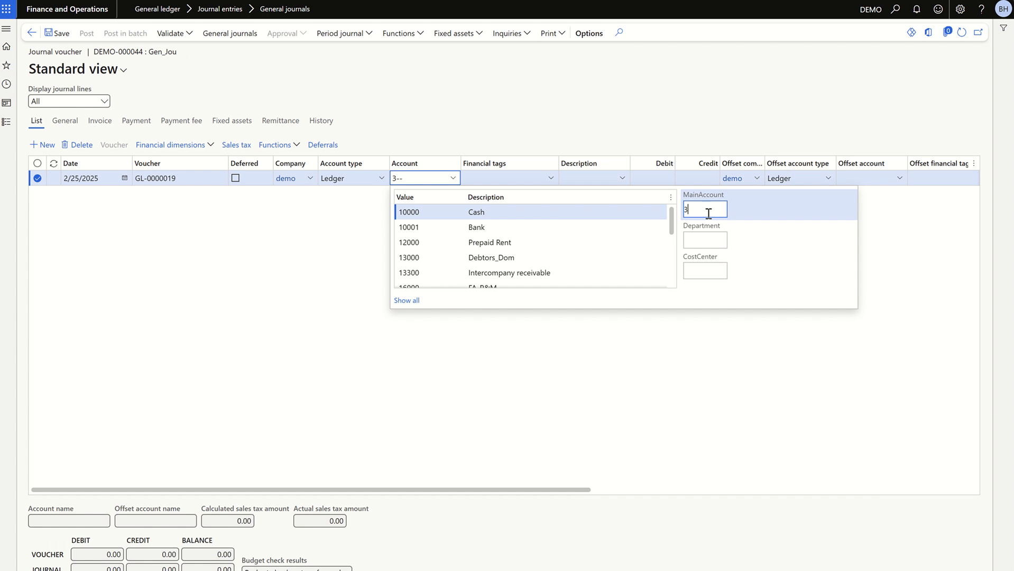
left_click(566, 213)
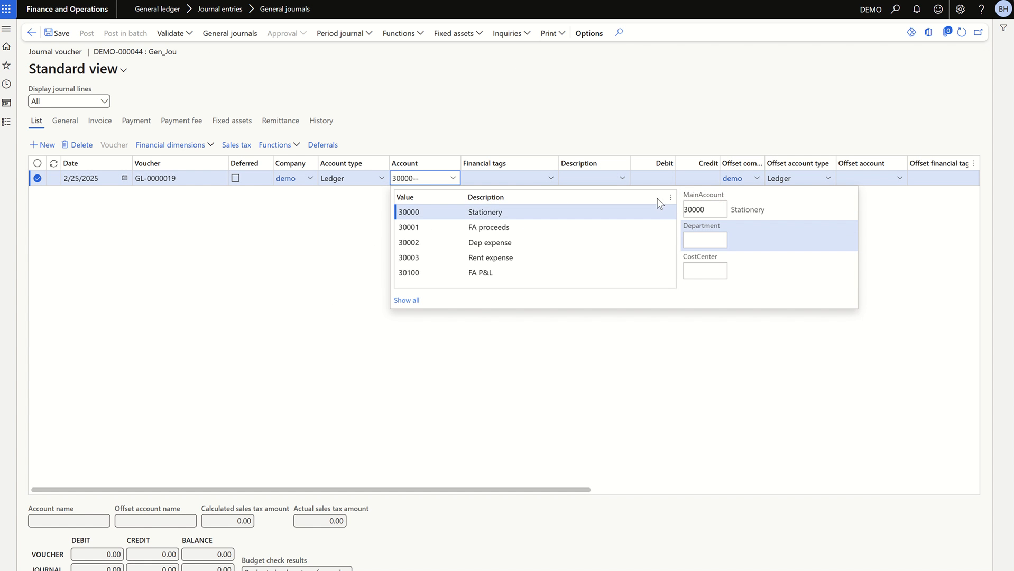
Set the debit amount of the first journal line to 100.00
left_click(664, 180)
type("100")
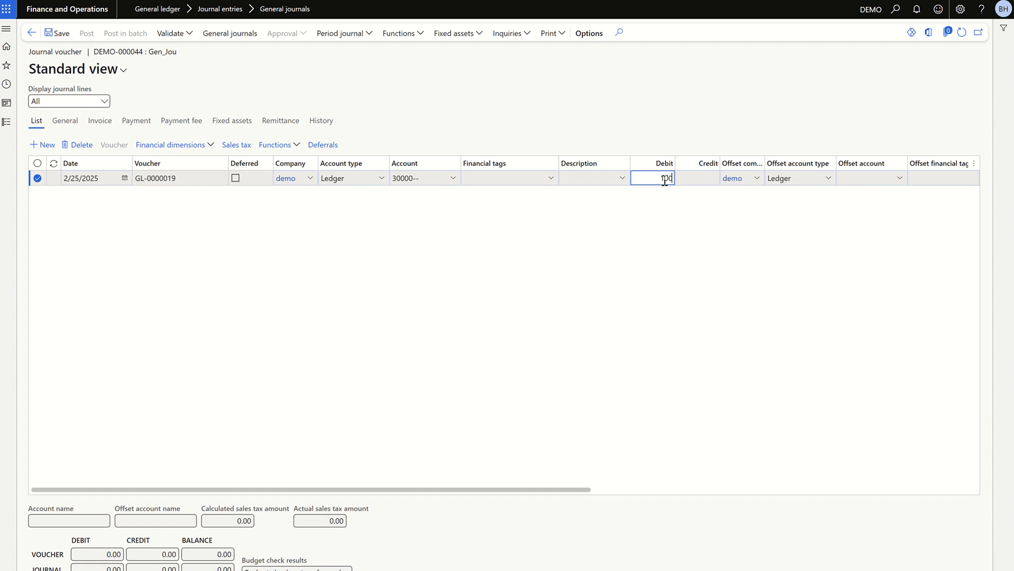
type(".00")
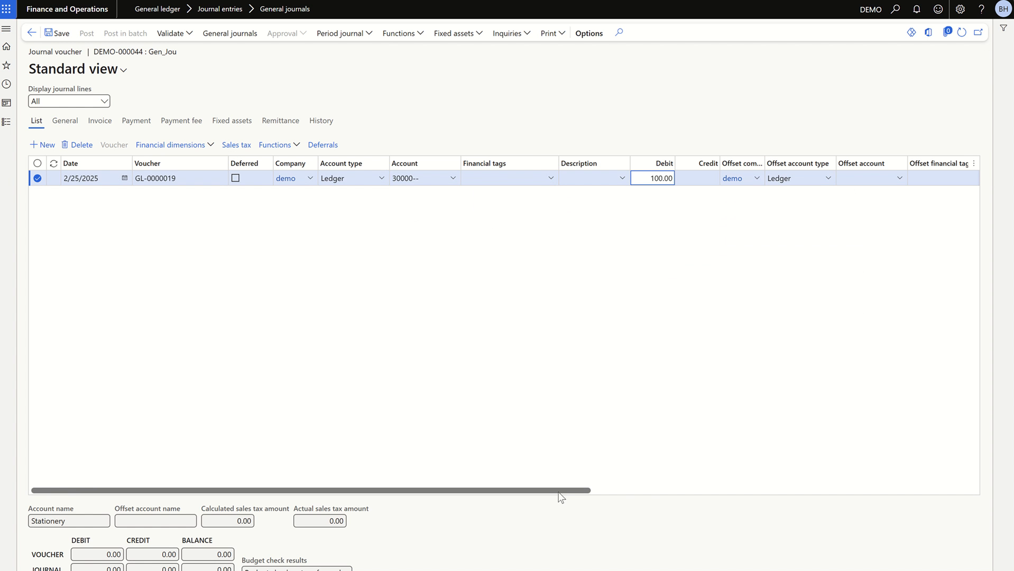
Set the journal line's offset account to main account 10000 Cash and save the journal
left_click_drag(561, 492, 621, 491)
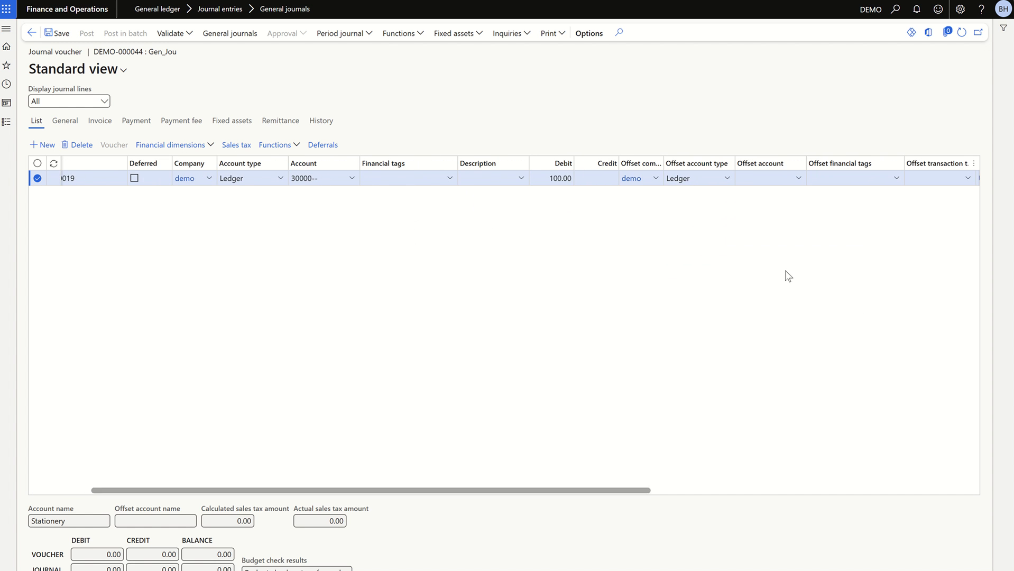
left_click(798, 179)
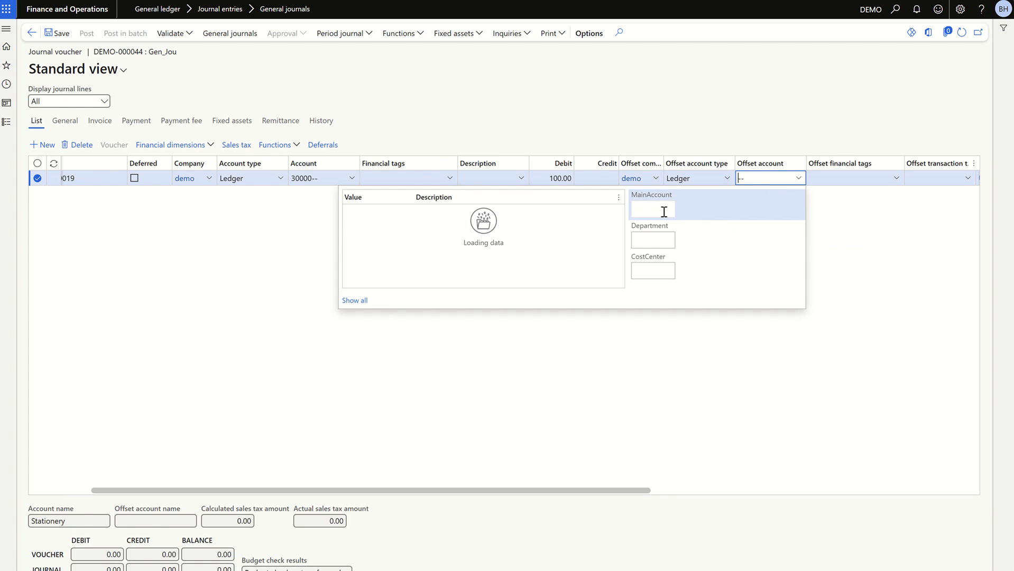
type("cash")
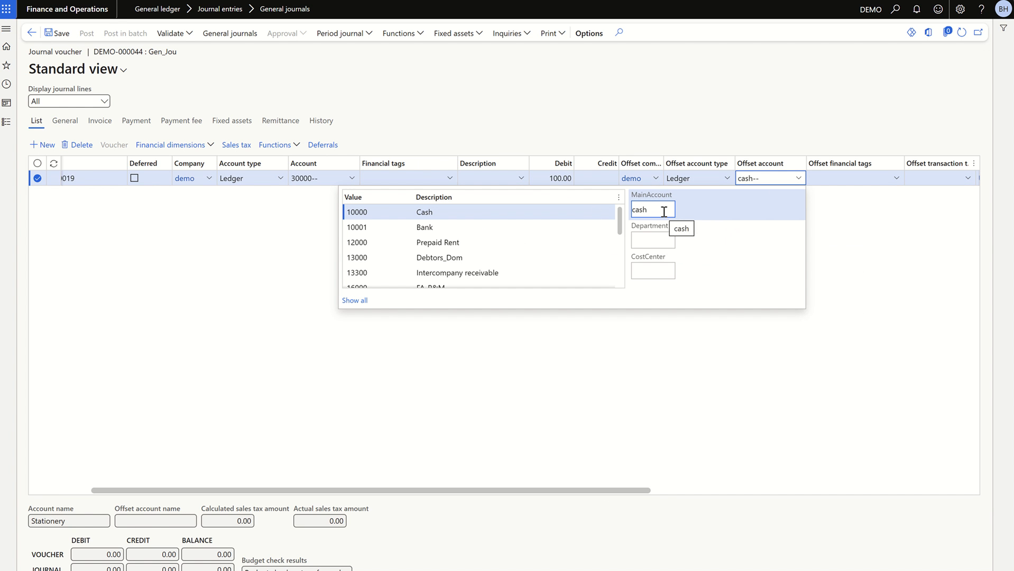
left_click(581, 214)
left_click(156, 247)
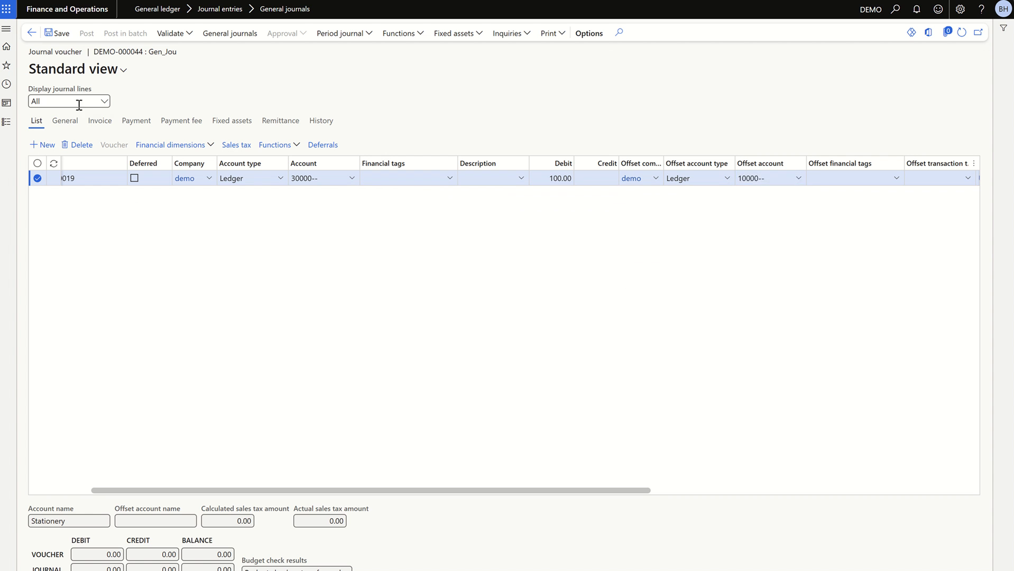
left_click(63, 34)
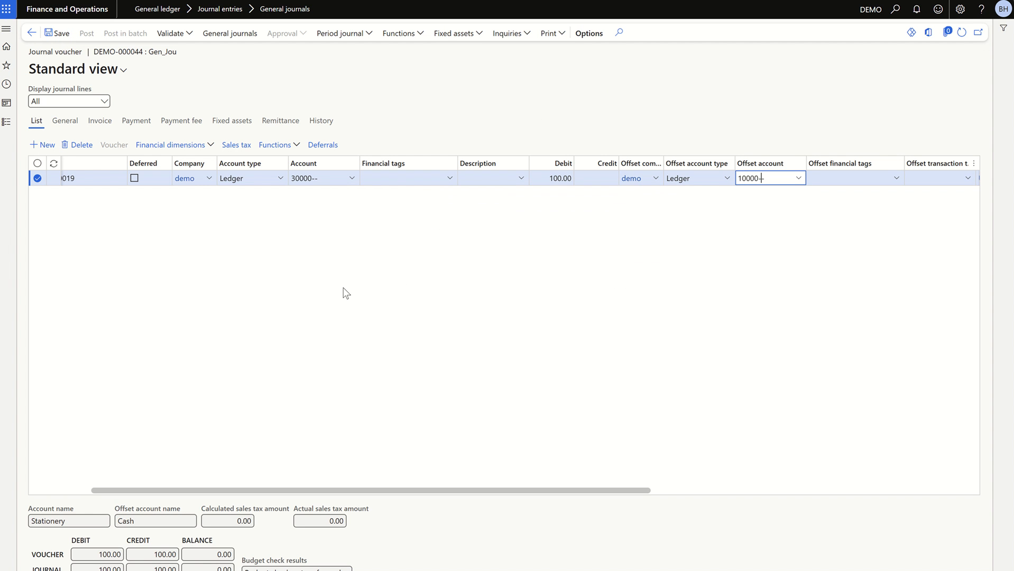
Validate the Gen_Jou journal voucher and dismiss the resulting message
left_click(189, 35)
left_click(193, 81)
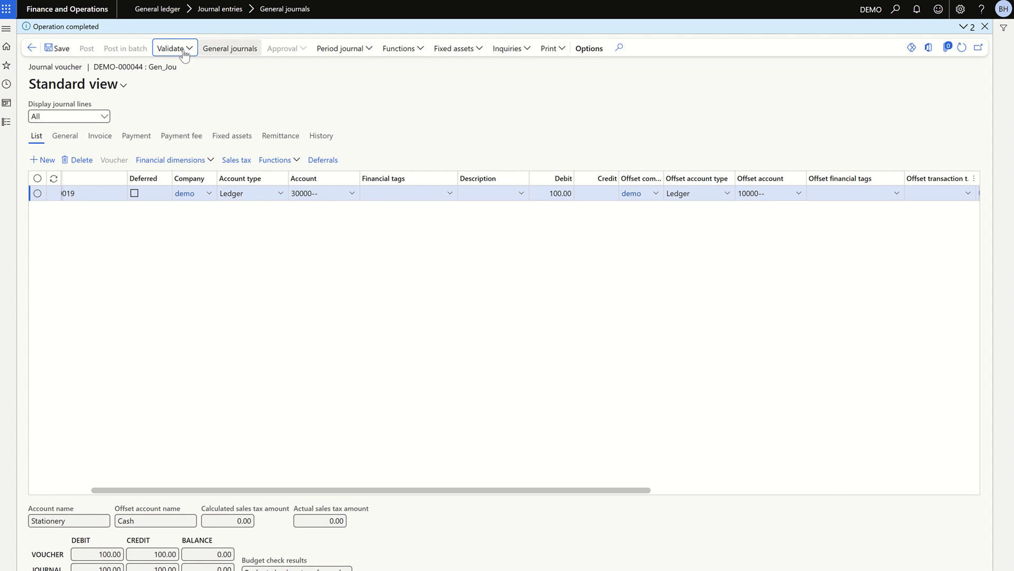
left_click(984, 27)
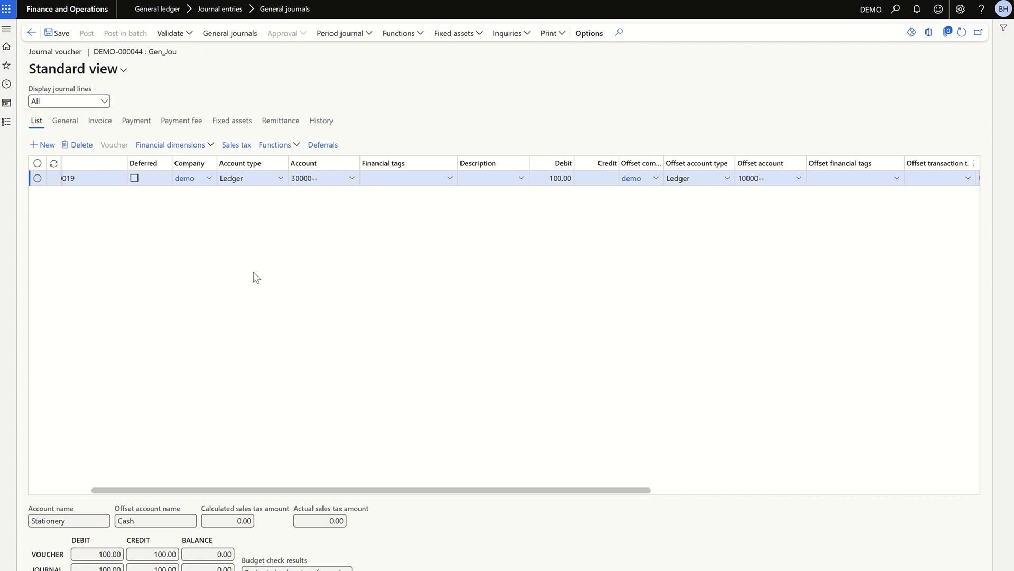
Return to the general journals list and submit journal DEMO-000044 to the workflow with the comment "approval request"
left_click(31, 32)
left_click(553, 33)
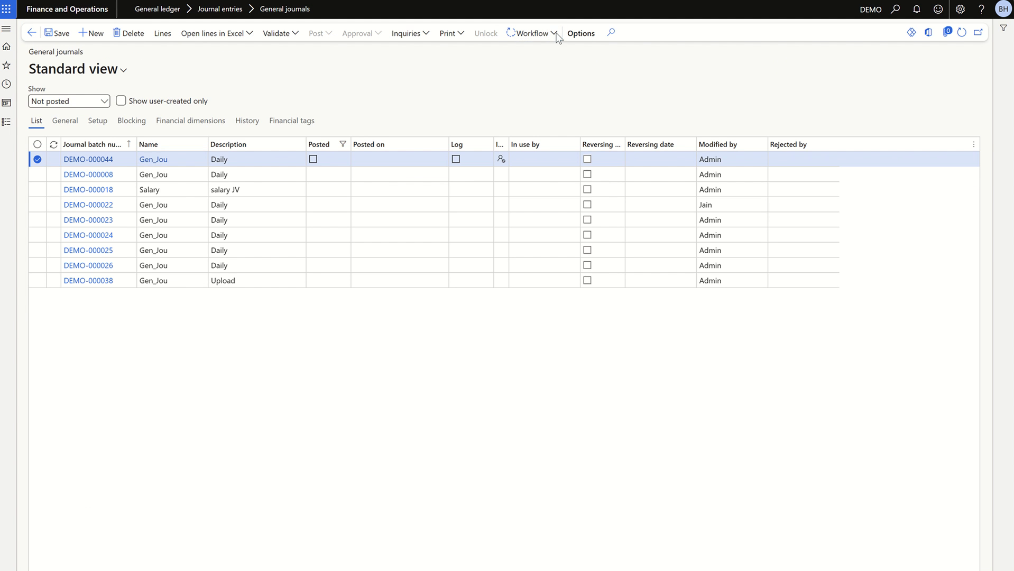
left_click(530, 51)
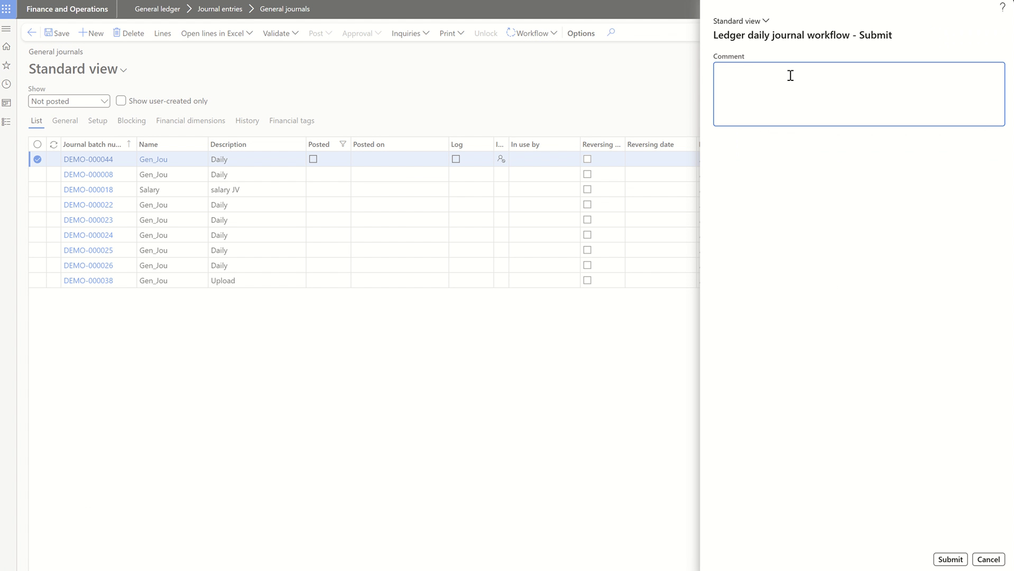
type("approva; request")
left_click(746, 76)
key("BackSpace")
type("l request")
left_click(501, 276)
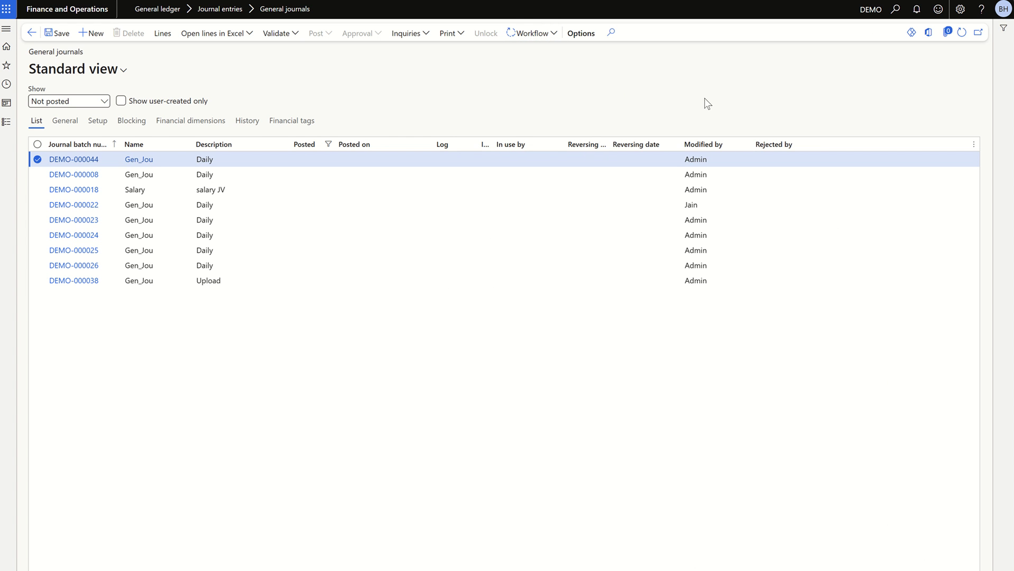
Review the workflow history of journal DEMO-000044, refreshing its tracking details and work items, and return to the journals list
left_click(962, 32)
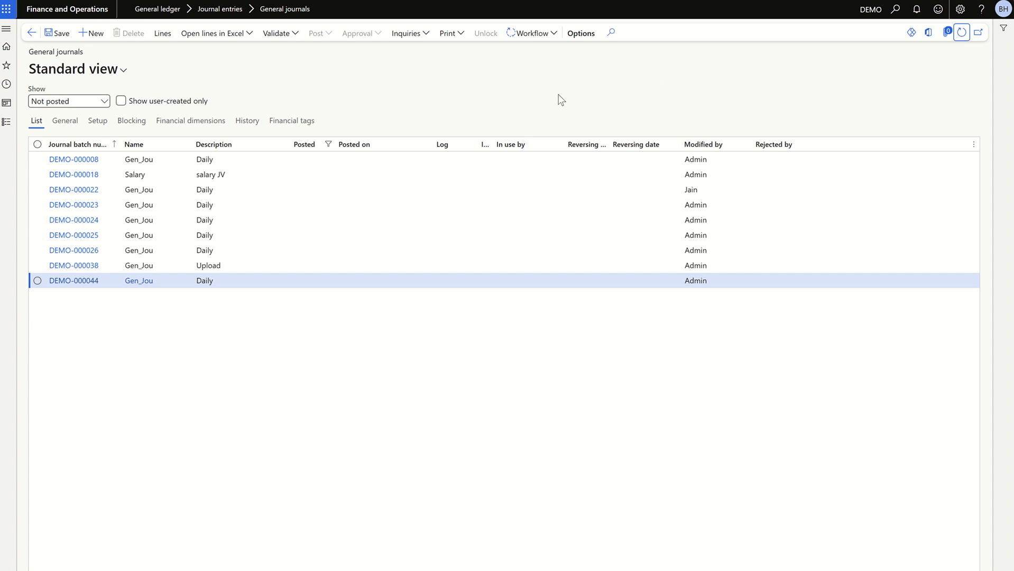
left_click(548, 37)
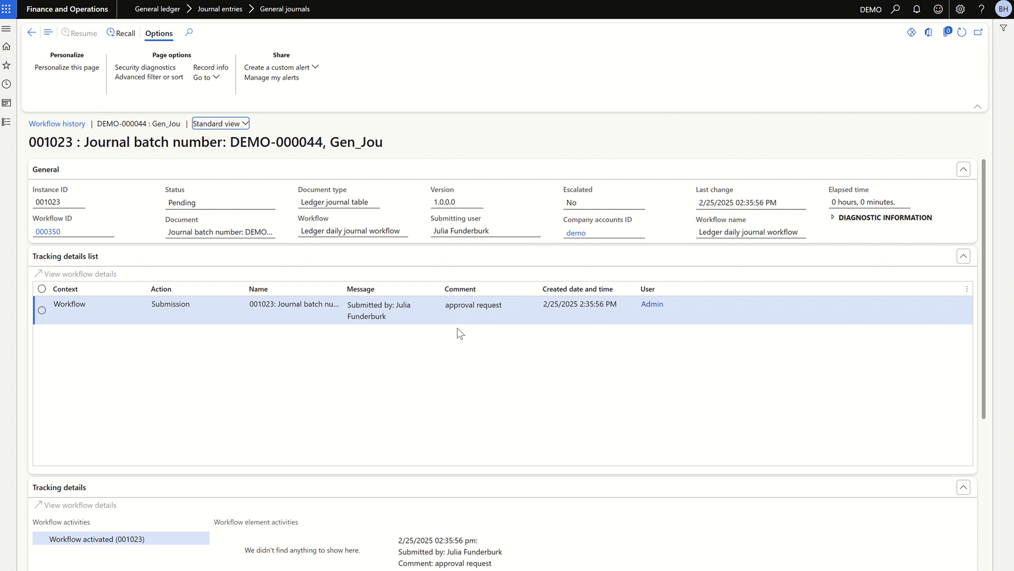
scroll(359, 375, "down", 5)
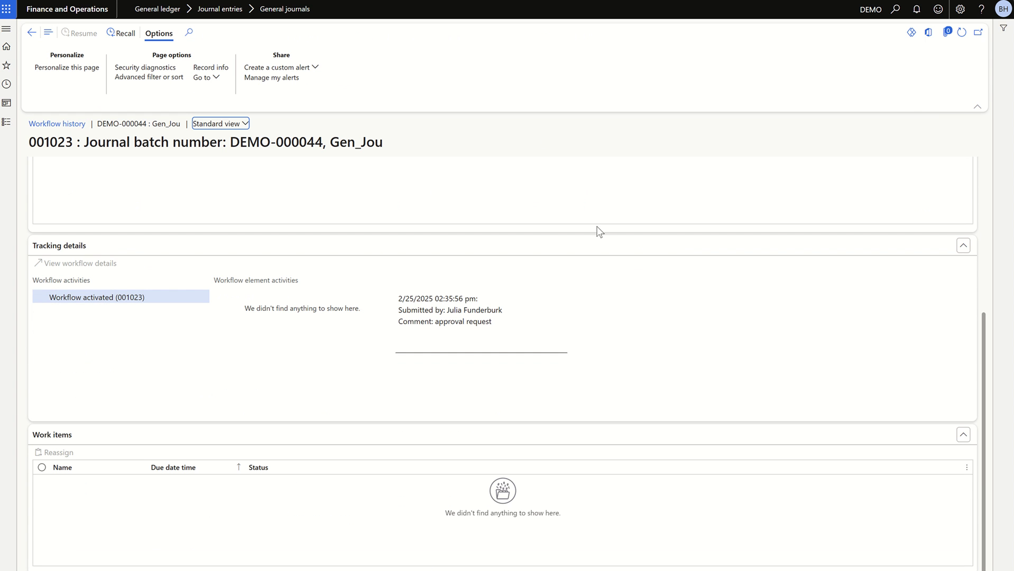
left_click(962, 32)
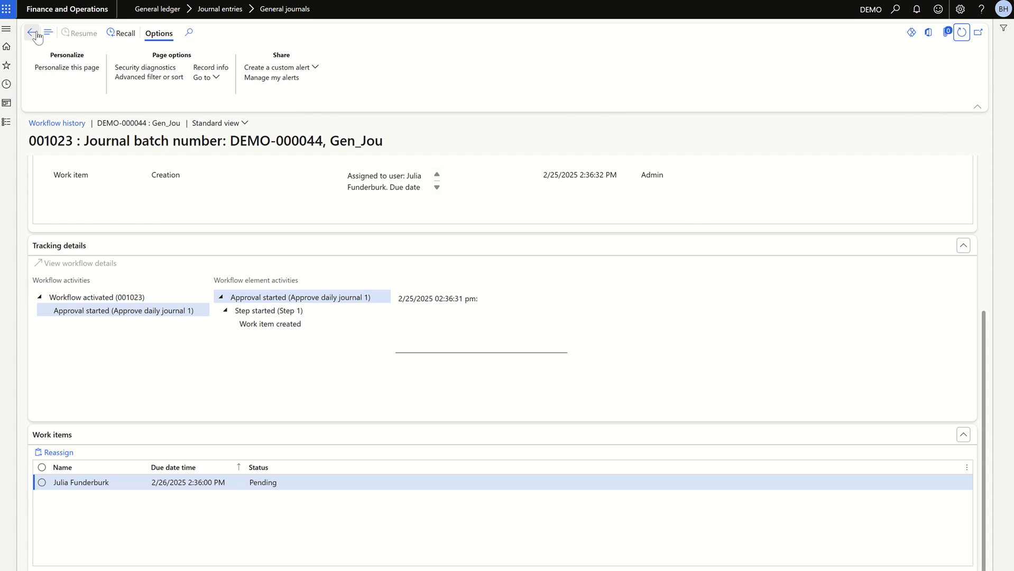
key("Escape")
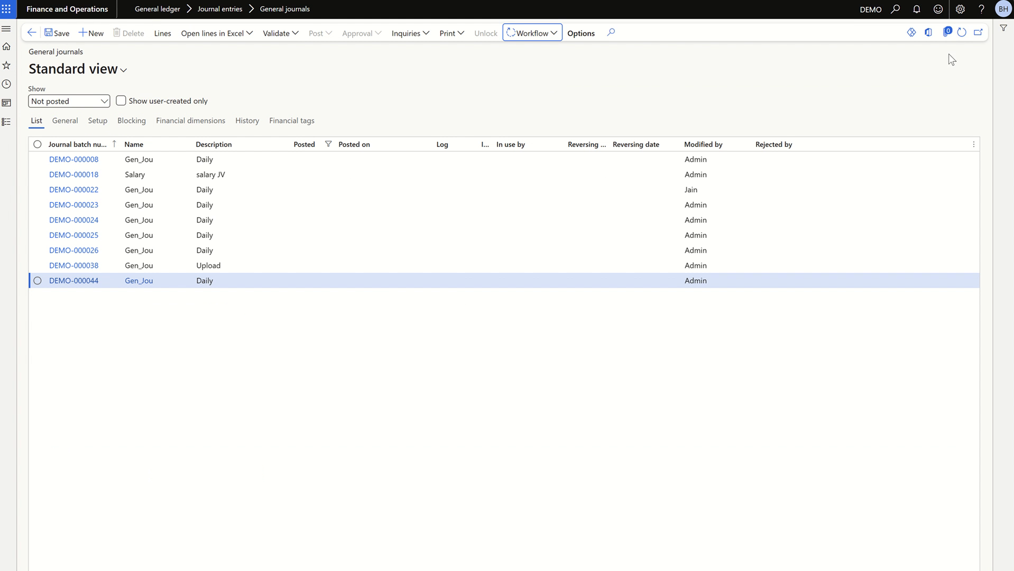
Refresh the journals list and check the workflow actions available for journal DEMO-000044
left_click(963, 33)
left_click(555, 34)
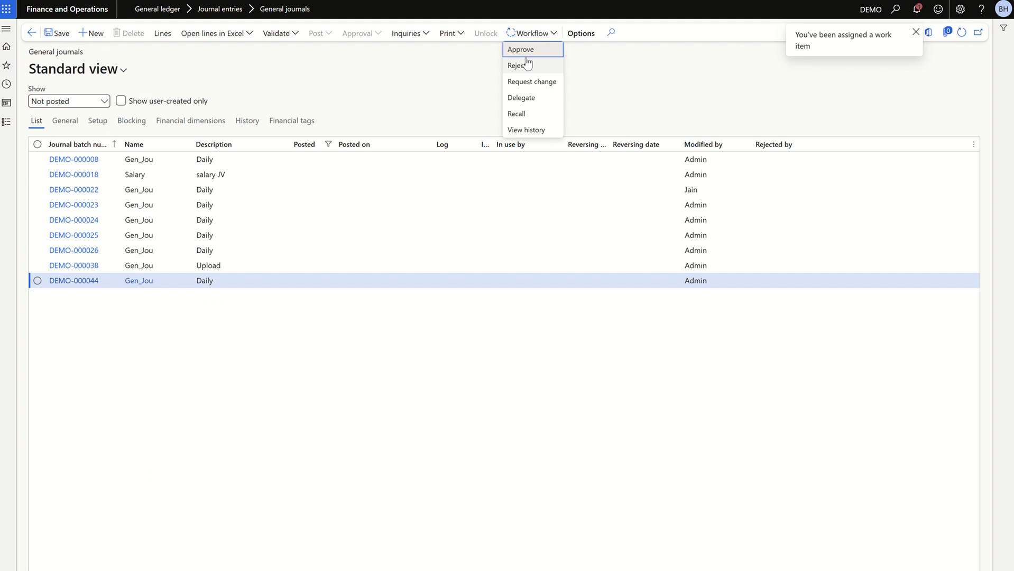
left_click(661, 60)
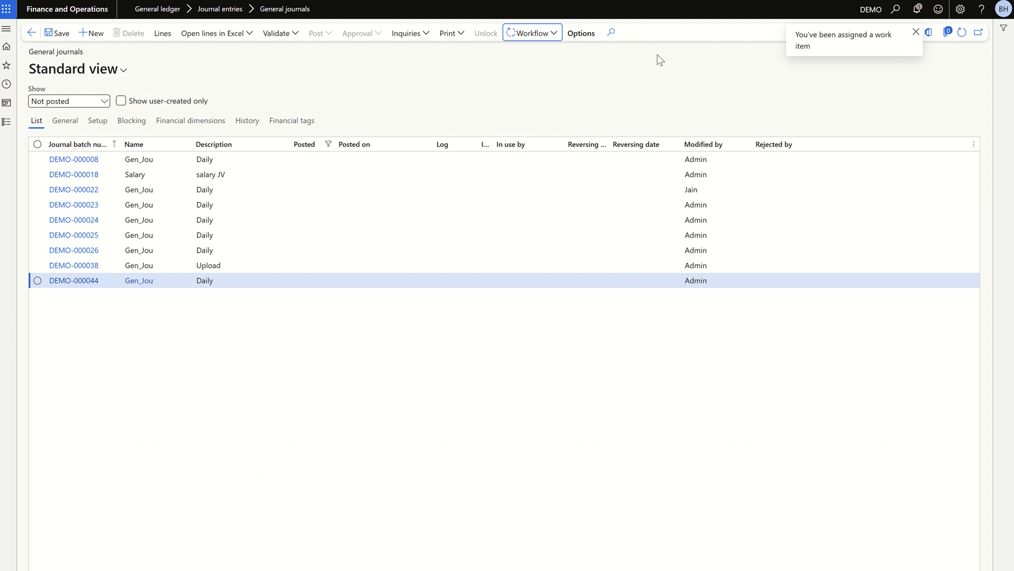
Read the work item notification in the Action center and clear all notifications
left_click(917, 13)
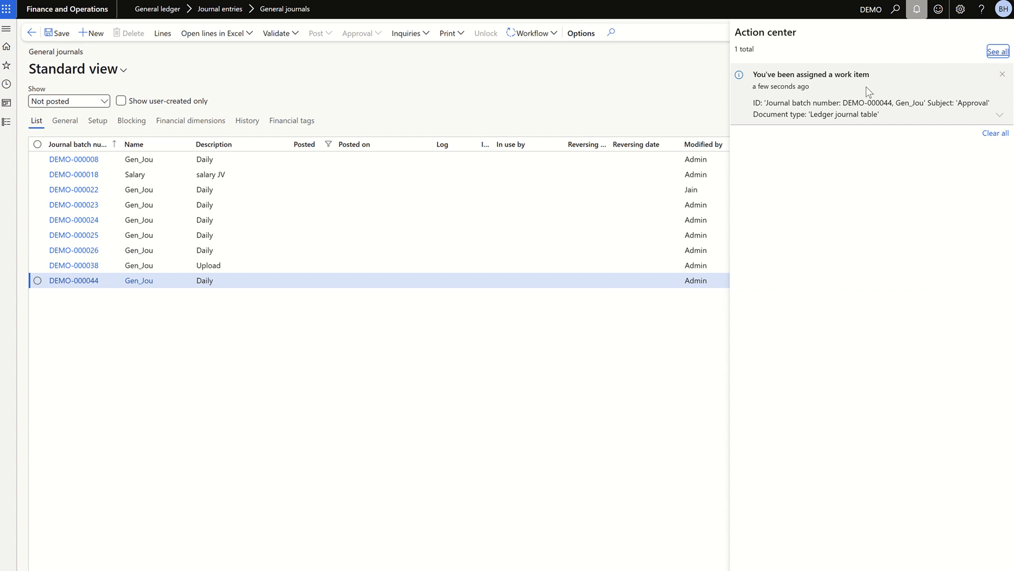
left_click(994, 133)
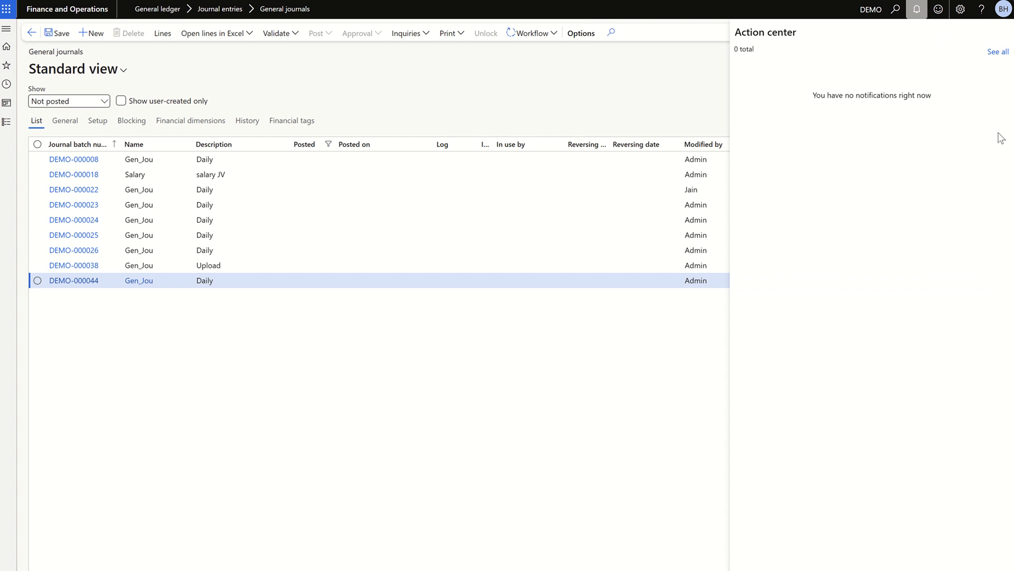
left_click(582, 100)
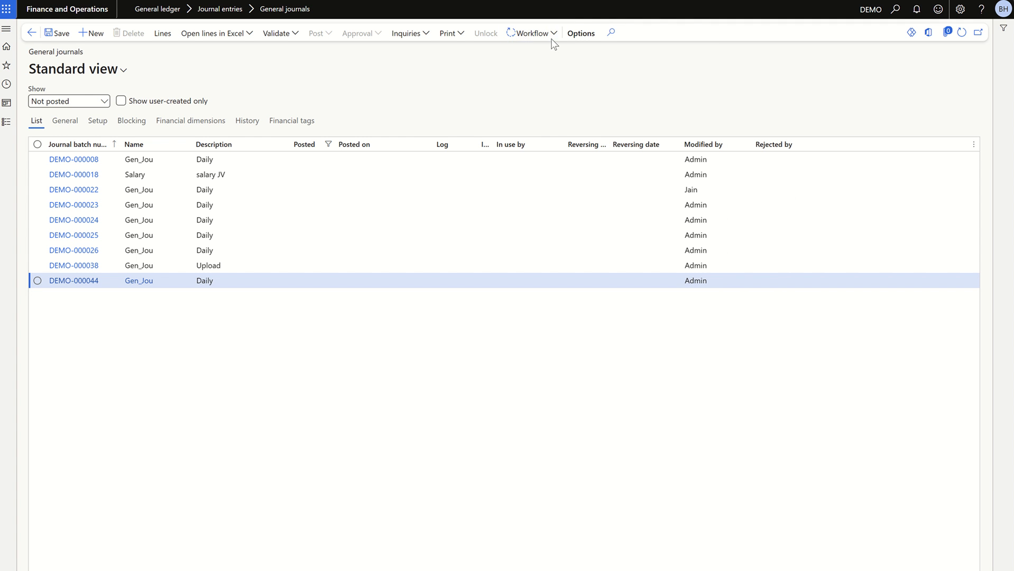
Approve journal DEMO-000044 in the Ledger daily journal workflow with the comment "approved"
left_click(551, 34)
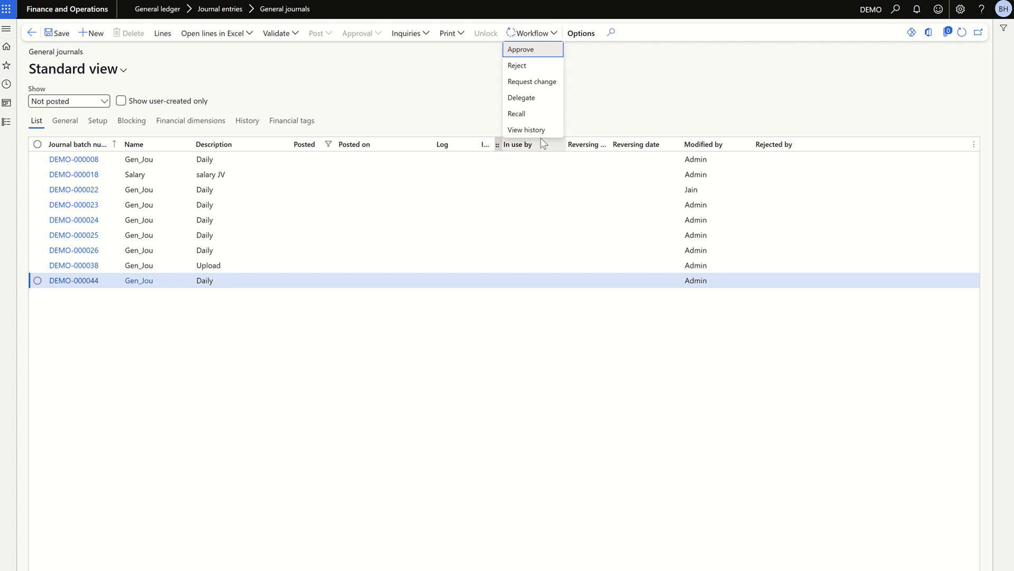
left_click(532, 51)
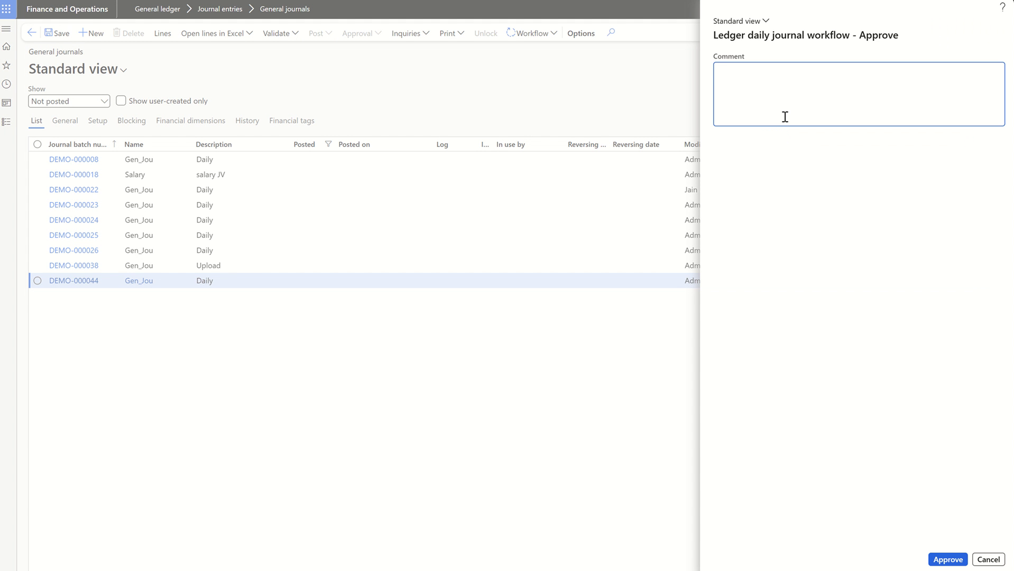
type("approved")
left_click(942, 559)
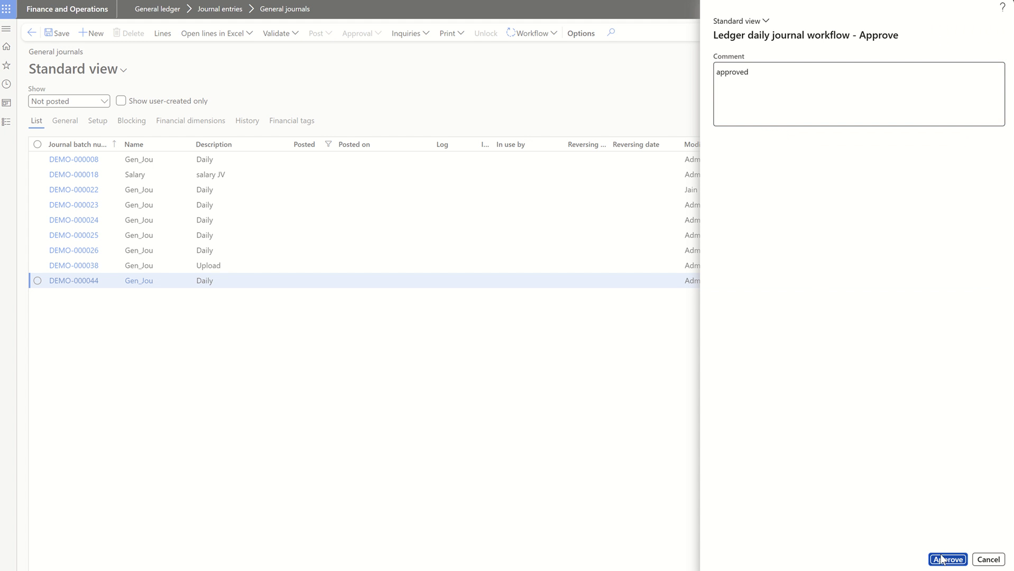